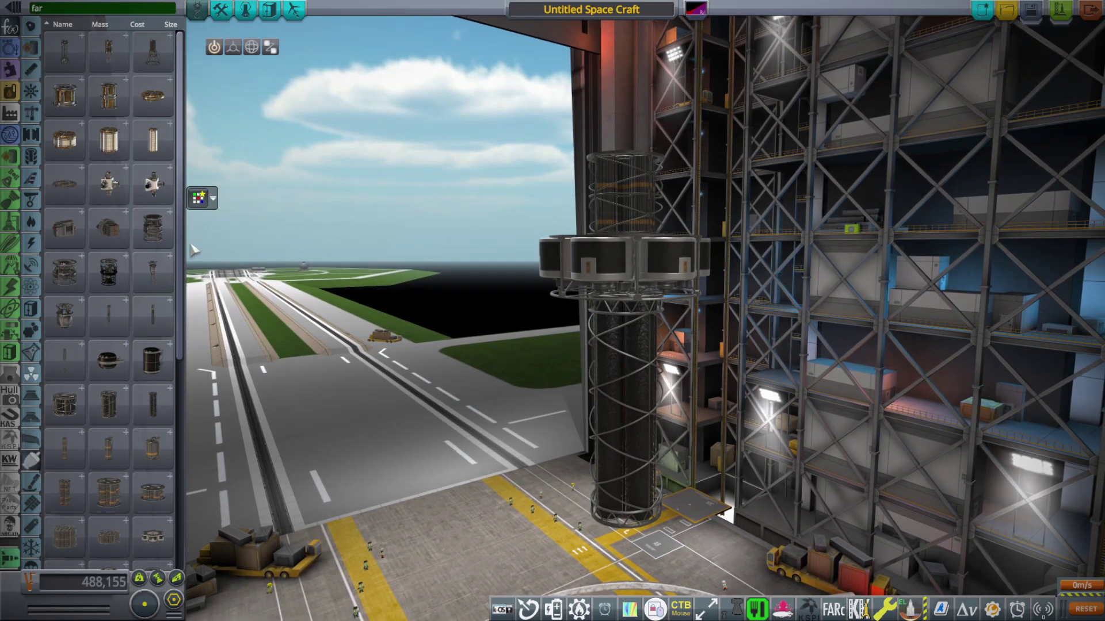
# Attach an ARC-μ Electrothermal RCS and an ARC-L Electrothermal RCS to the outer faces of two ring tanks
pyautogui.moveTo(152, 267)
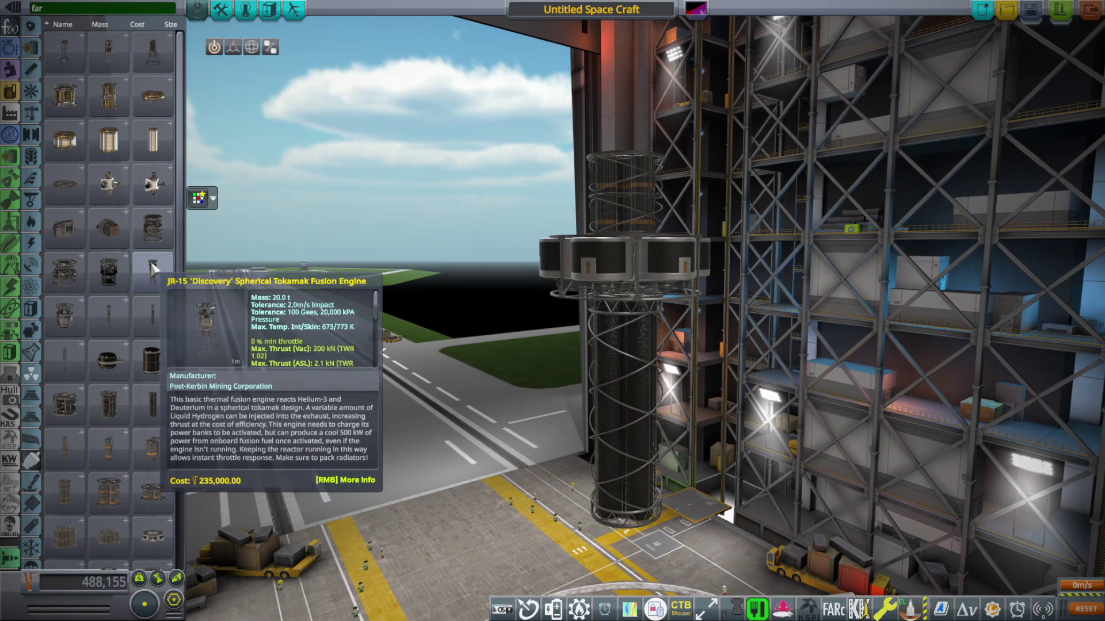
pyautogui.moveTo(153, 317)
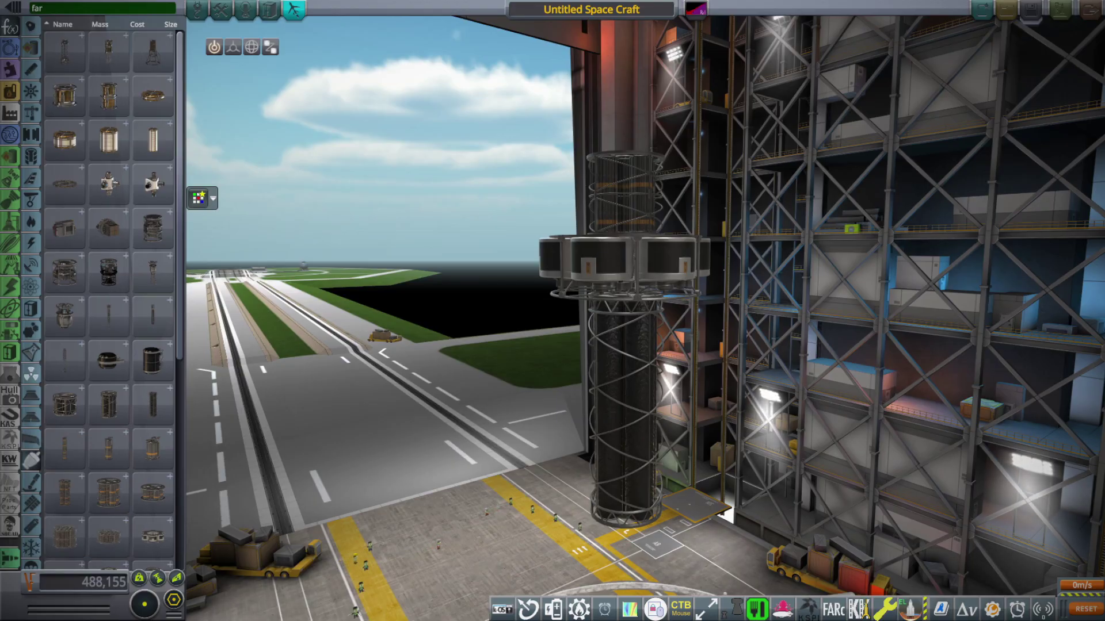
pyautogui.moveTo(152, 184)
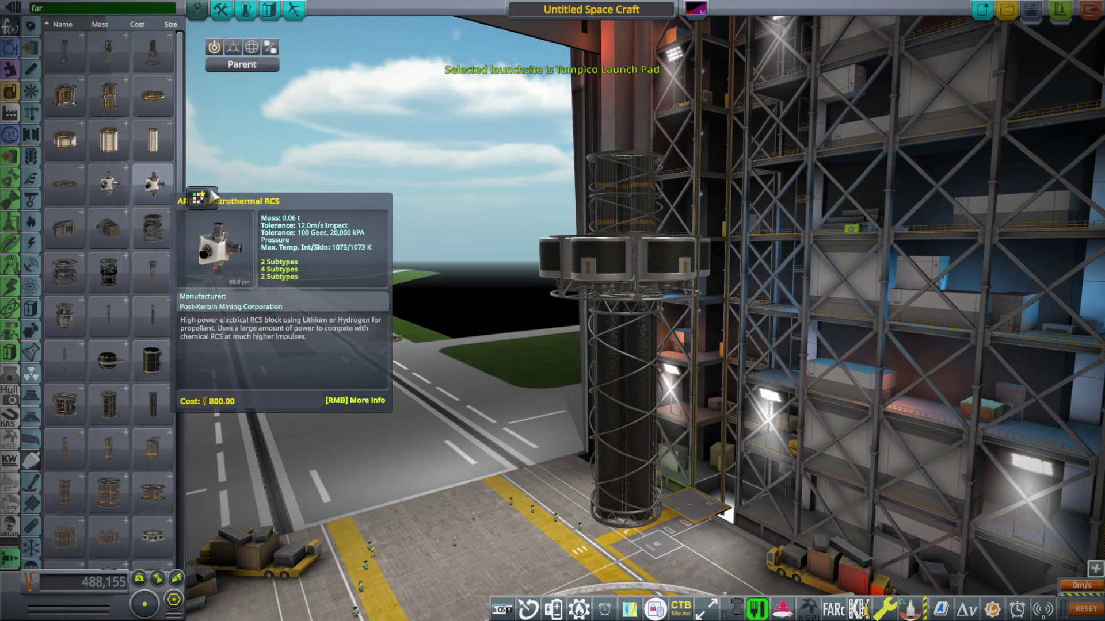
pyautogui.click(685, 260)
pyautogui.click(153, 185)
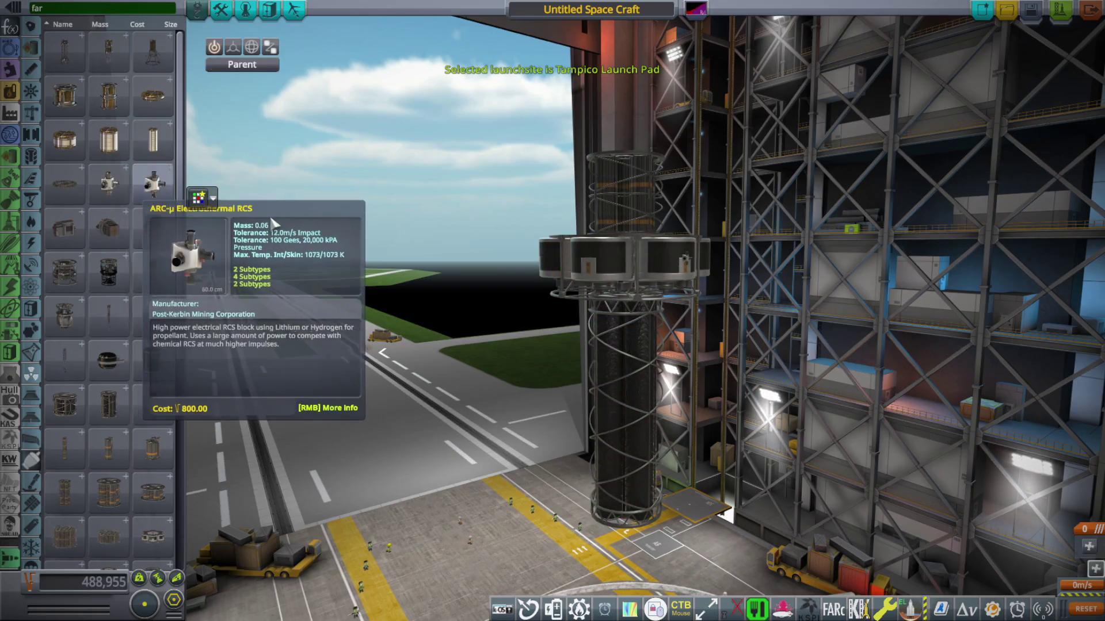
pyautogui.click(592, 261)
pyautogui.moveTo(661, 270); pyautogui.dragTo(748, 362)
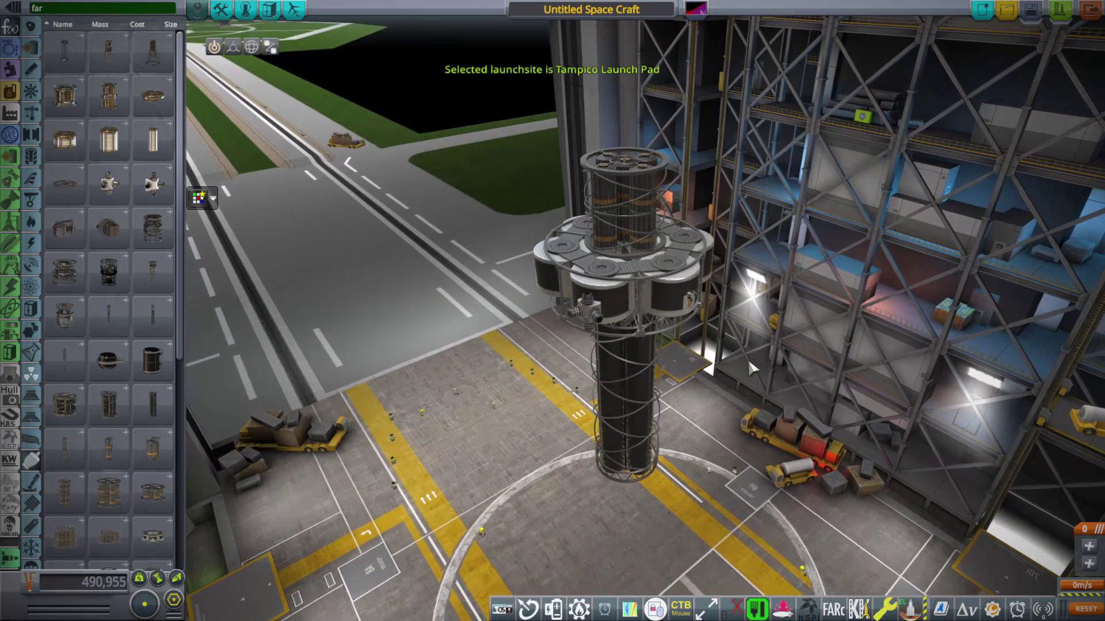
pyautogui.scroll(5, 749, 358)
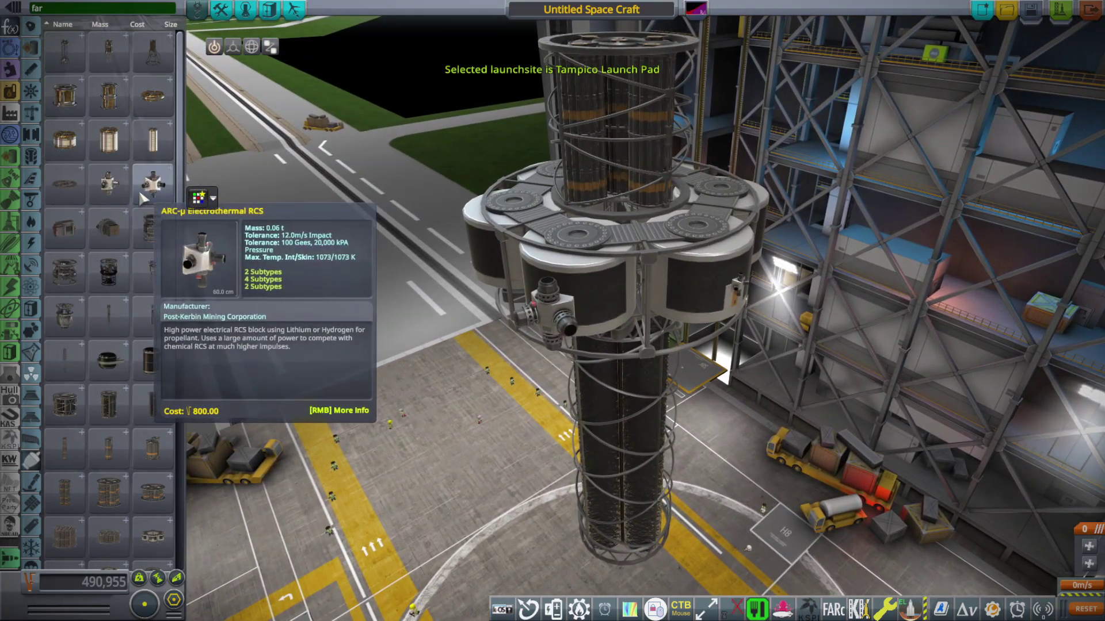
# Review the ARC-L Electrothermal RCS's extended details, including its thruster data, propellant subtypes and nozzle subtypes
pyautogui.rightClick(141, 195)
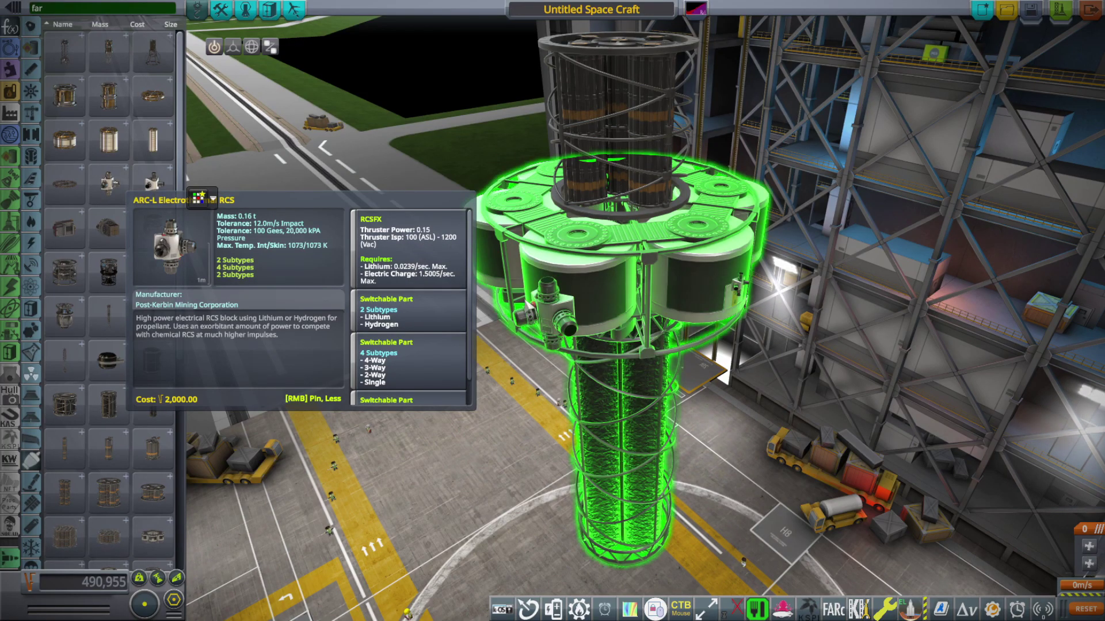
pyautogui.moveTo(857, 310); pyautogui.dragTo(859, 247)
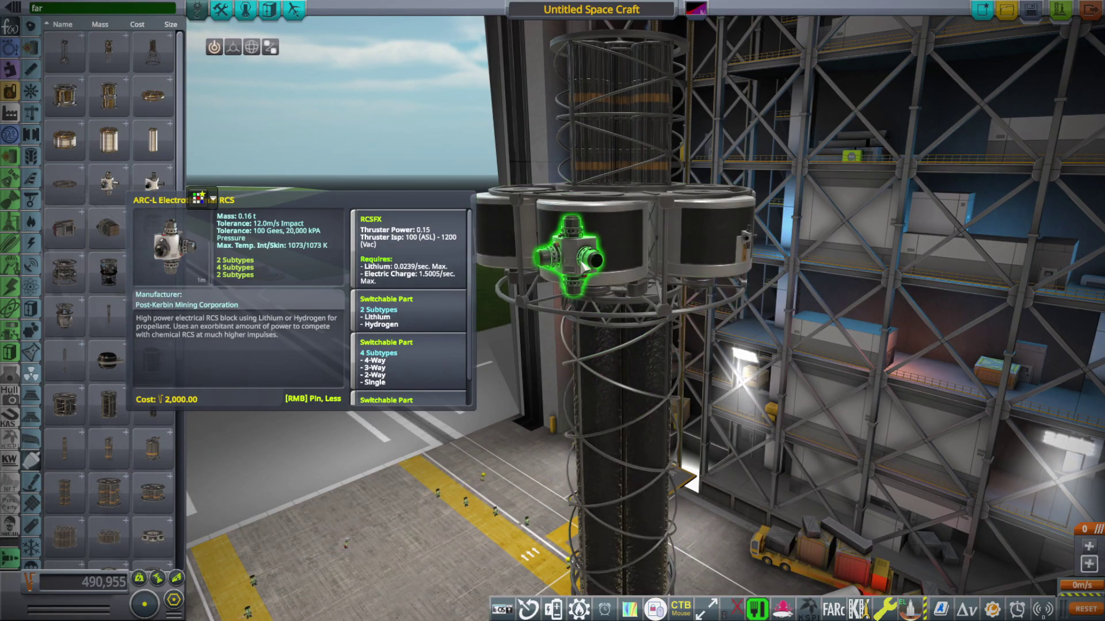
pyautogui.scroll(-2, 472, 371)
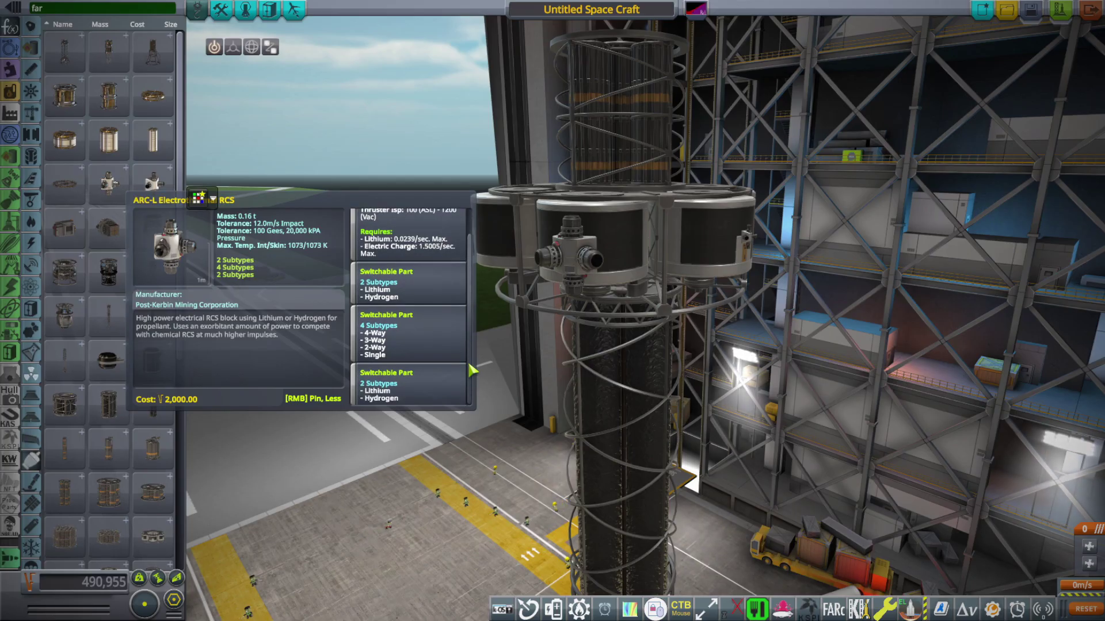
# Remove both RCS blocks from the ring tanks
pyautogui.click(582, 258)
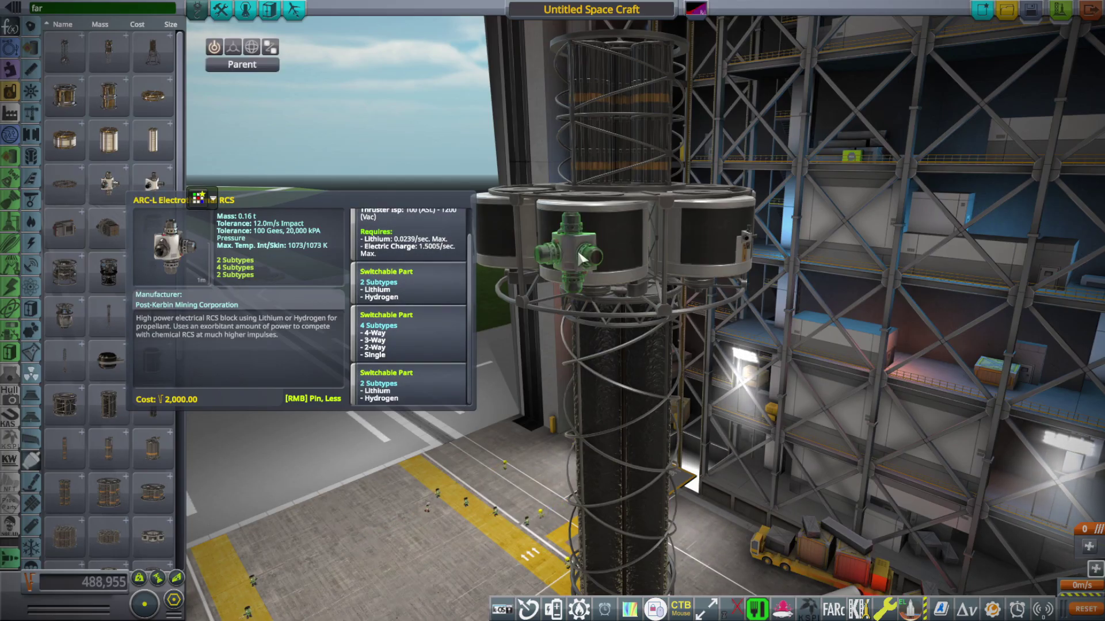
pyautogui.click(747, 242)
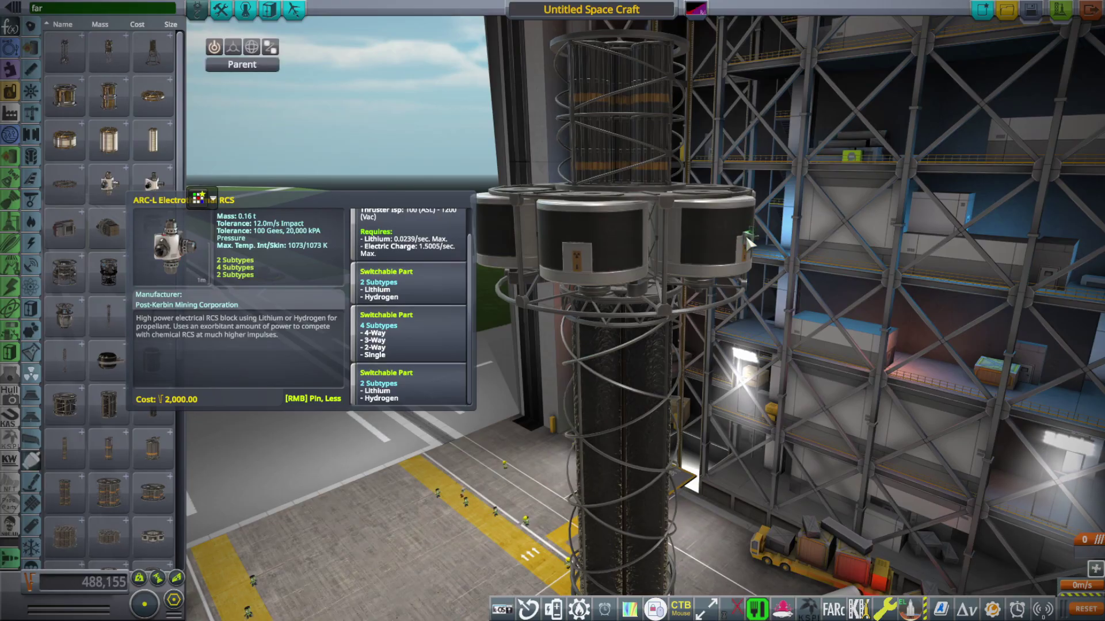
pyautogui.click(95, 287)
pyautogui.moveTo(322, 398); pyautogui.dragTo(296, 226)
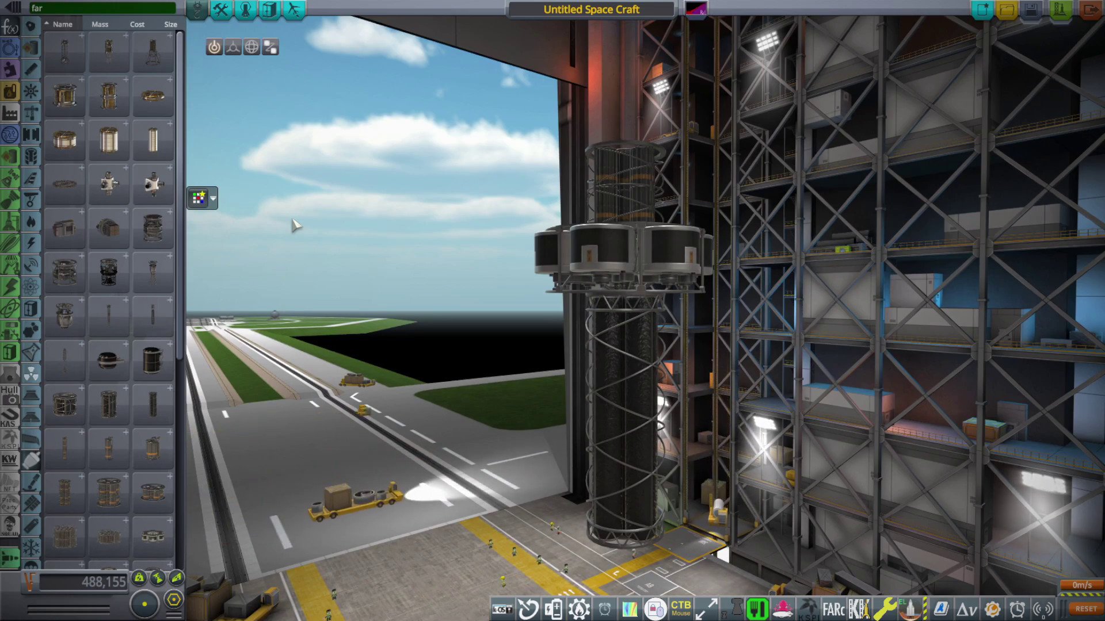
# Review the details of the LFT-A20 lithium tank, FX-3 Fusion Reactor and A-CY1-5D Antimatter Storage Container
pyautogui.moveTo(118, 494)
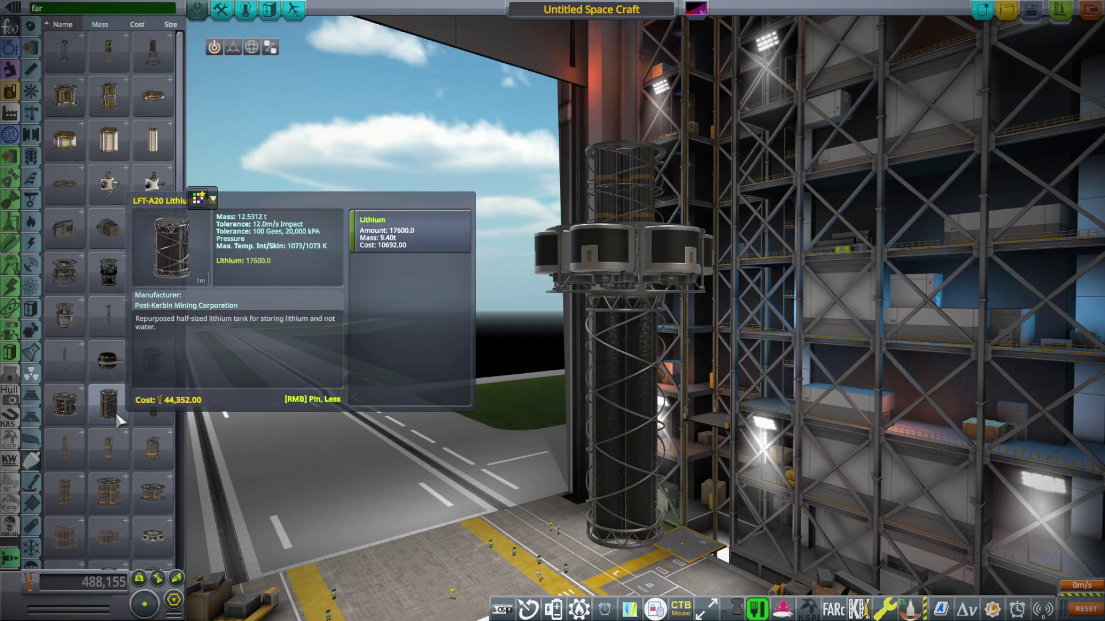
pyautogui.moveTo(131, 363)
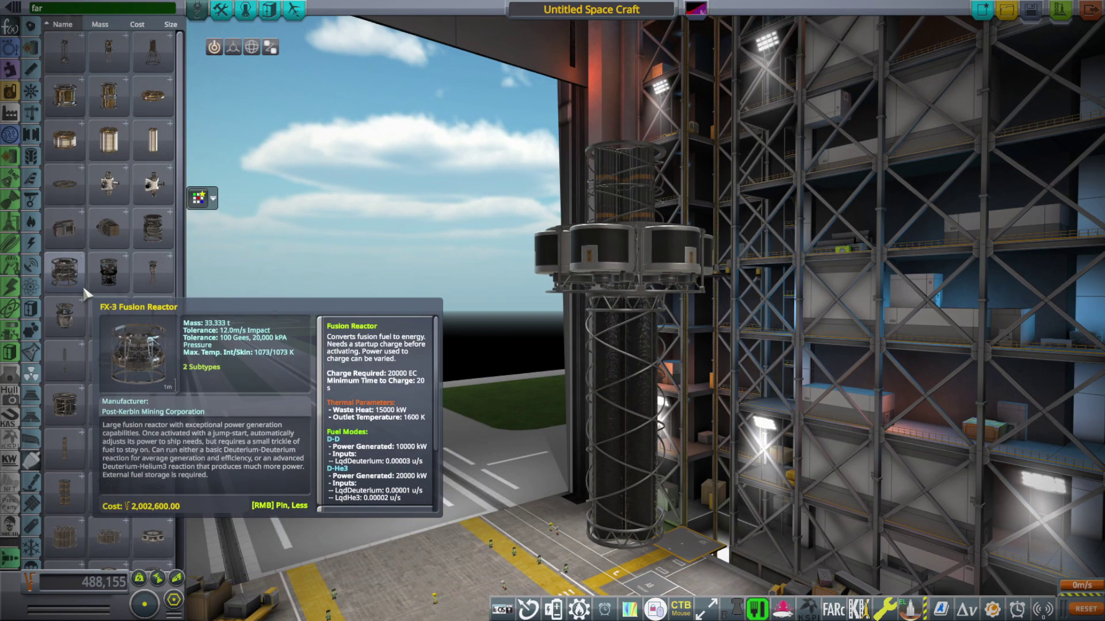
pyautogui.moveTo(102, 268)
pyautogui.moveTo(116, 133)
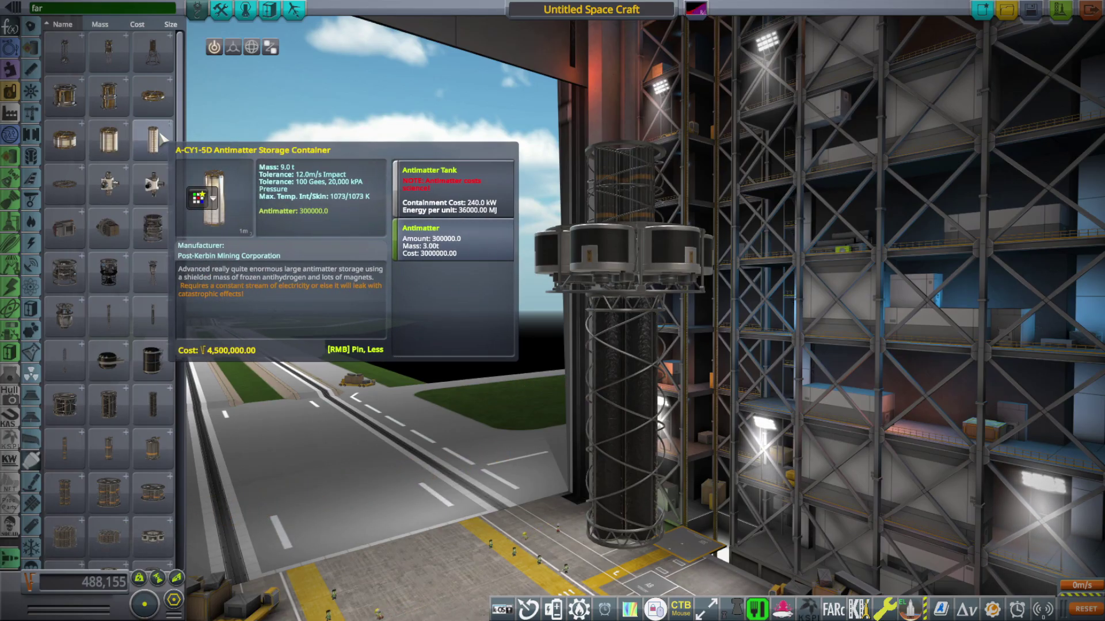
pyautogui.moveTo(164, 130)
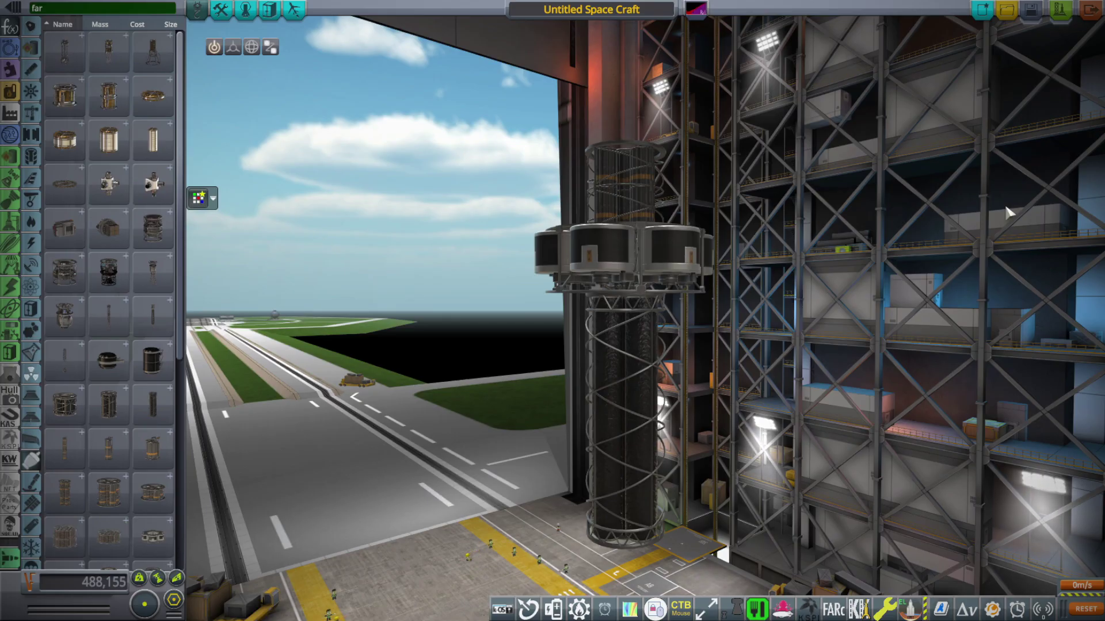
# Compare the JP-10 'Impulse' and JR-15 'Discovery' fusion engines' specifications, and check the LFR-08 Lithium Tank
pyautogui.moveTo(1002, 209); pyautogui.dragTo(936, 238)
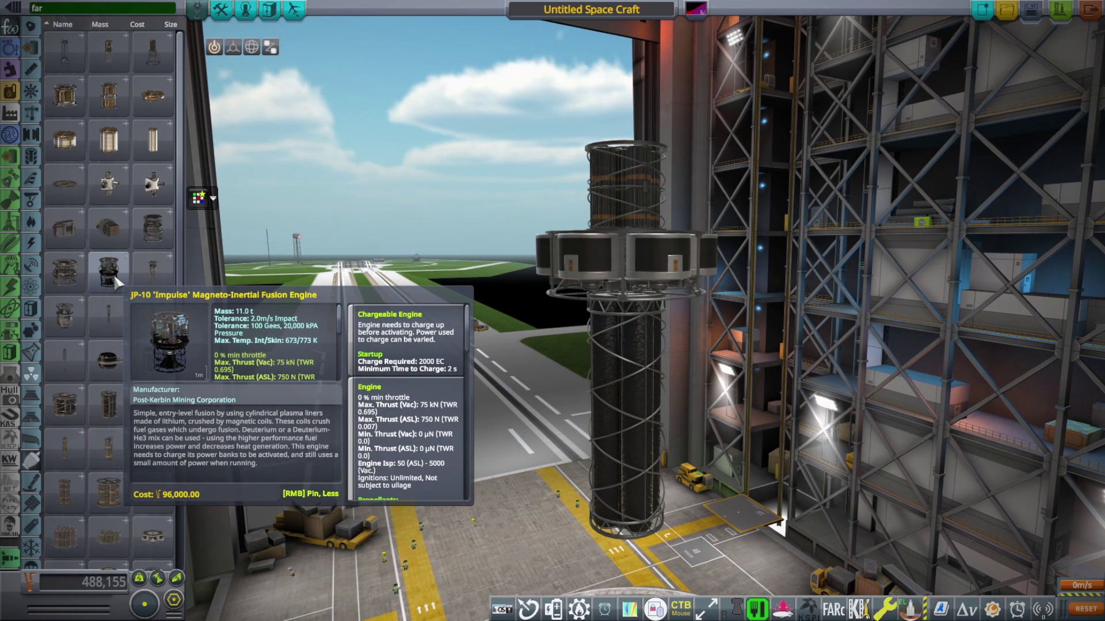
pyautogui.moveTo(140, 280)
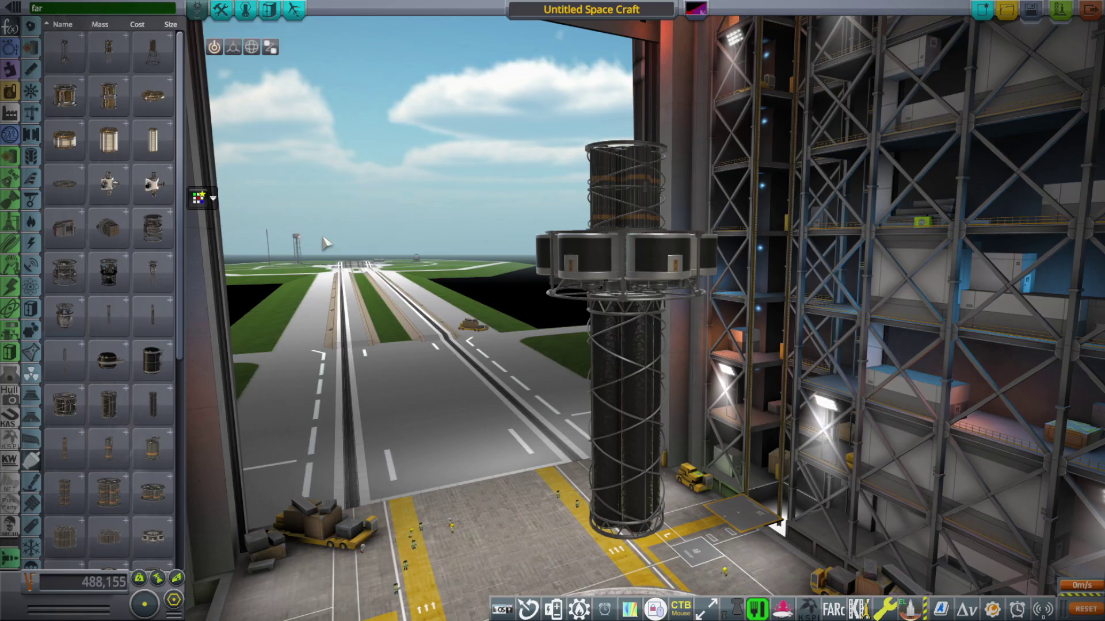
pyautogui.moveTo(153, 185)
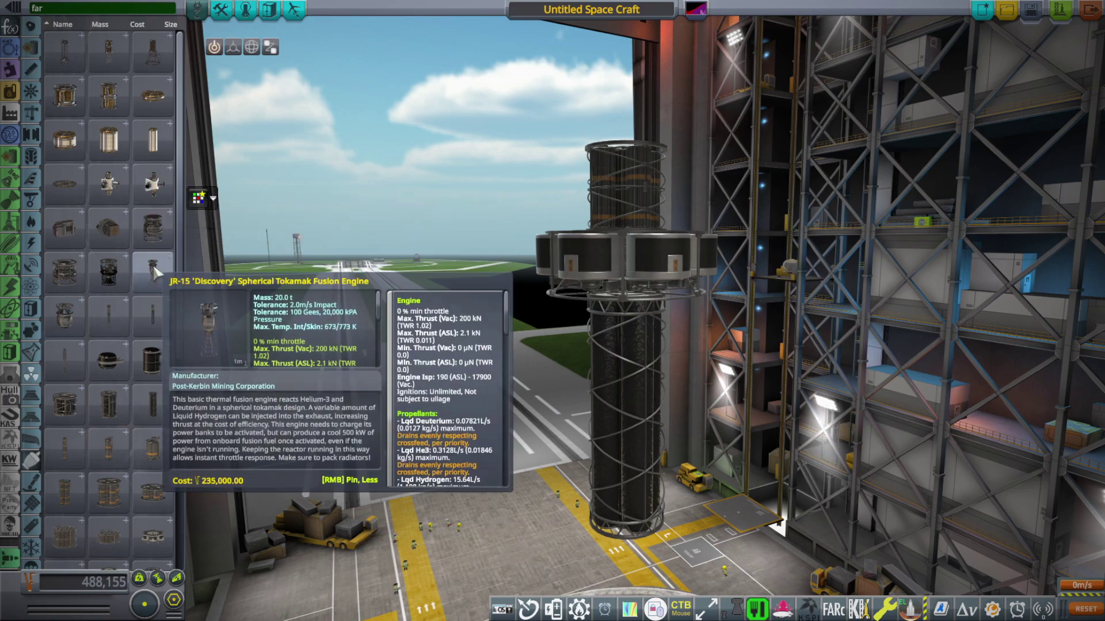
pyautogui.moveTo(311, 319); pyautogui.dragTo(337, 312)
pyautogui.scroll(3, 338, 312)
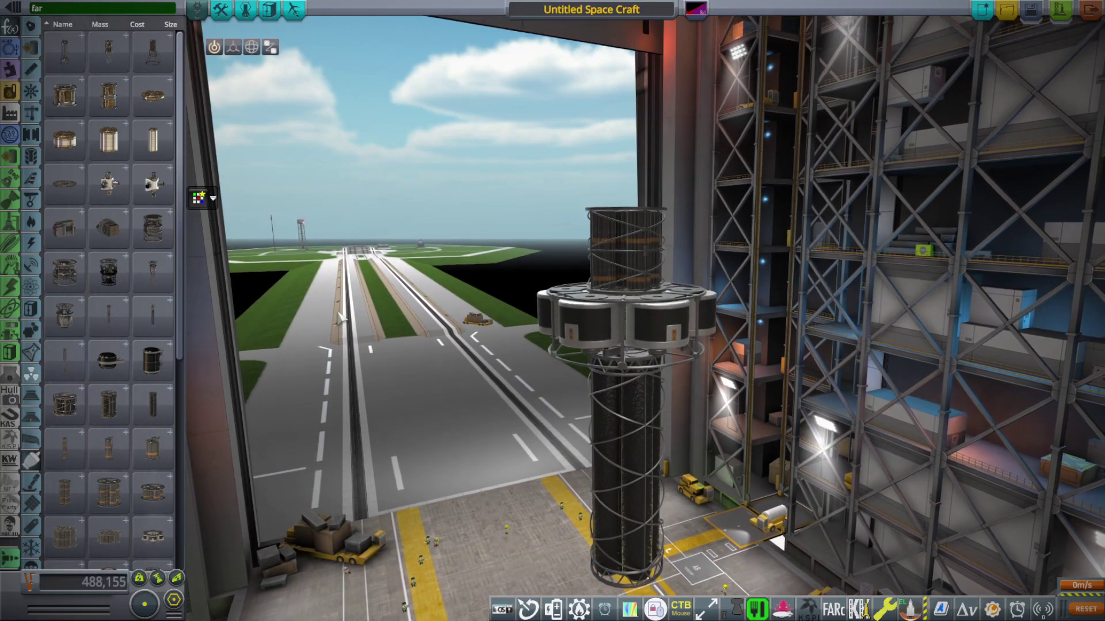
pyautogui.scroll(4, 341, 316)
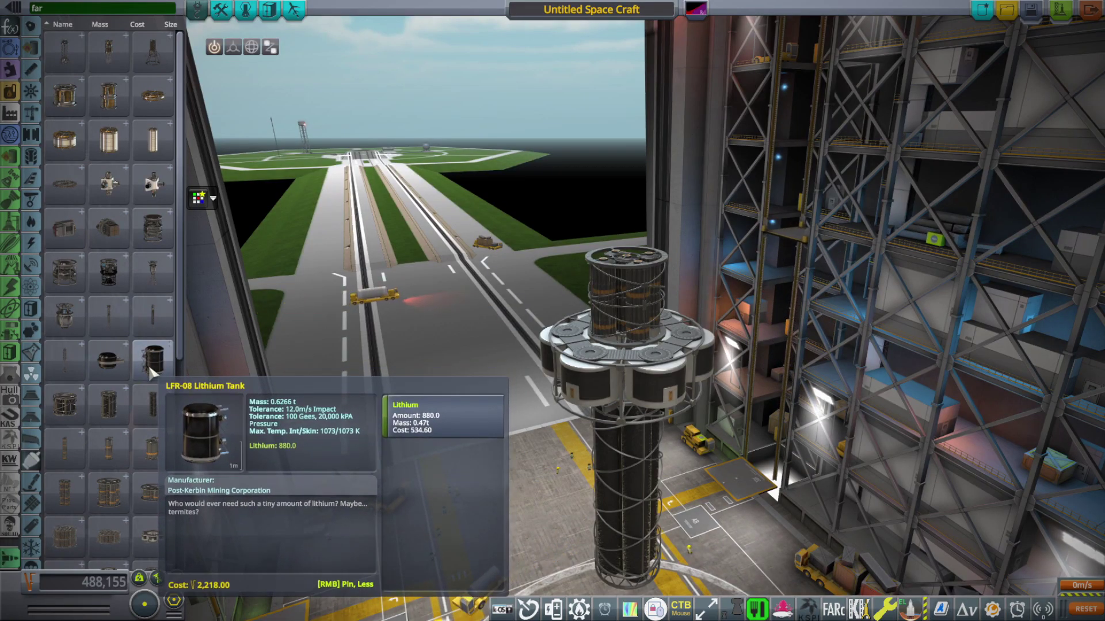
# Review the details of the PK-DUST Regolith Processing System and the NTS-003, radial and NTS-001 fissionables tanks
pyautogui.scroll(-2, 151, 368)
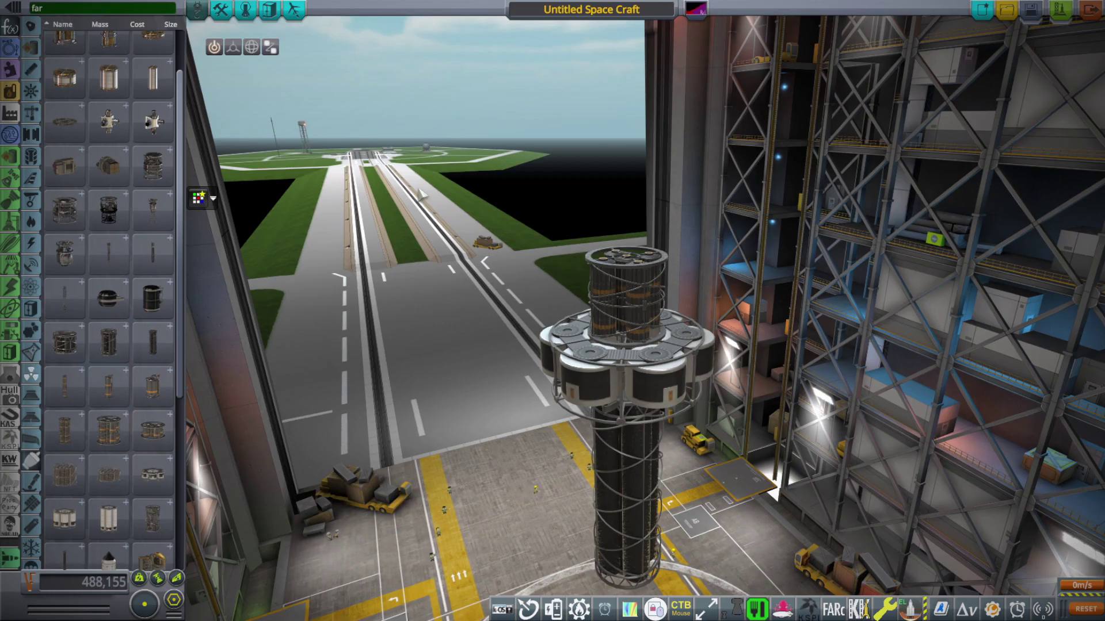
pyautogui.moveTo(418, 189); pyautogui.dragTo(418, 171)
pyautogui.moveTo(182, 374); pyautogui.dragTo(182, 378)
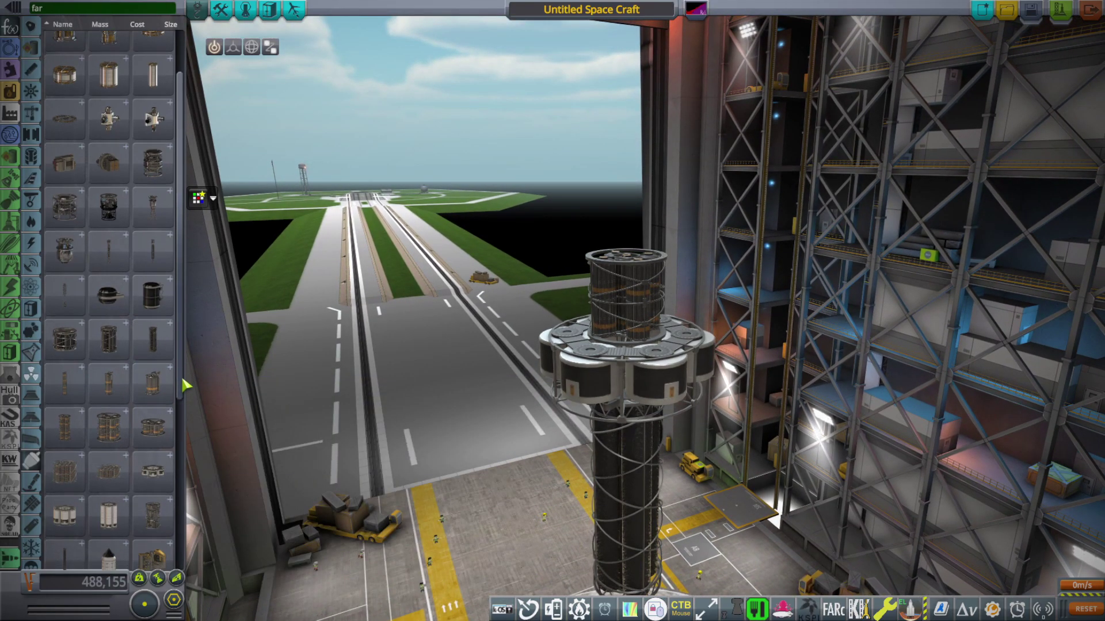
pyautogui.scroll(-5, 183, 382)
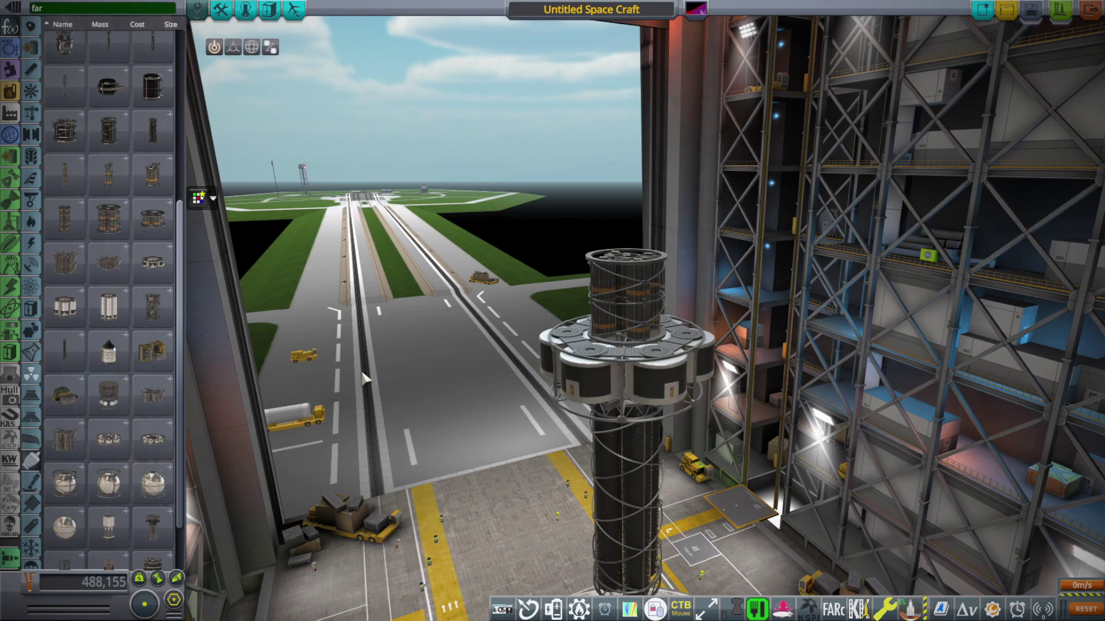
pyautogui.moveTo(150, 405)
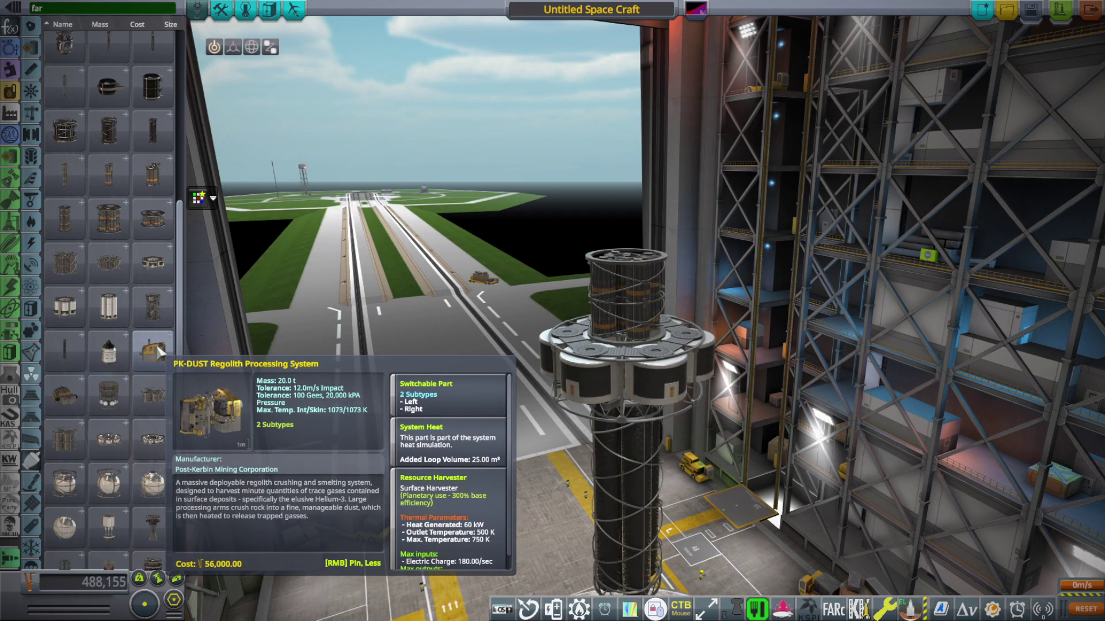
pyautogui.moveTo(154, 231)
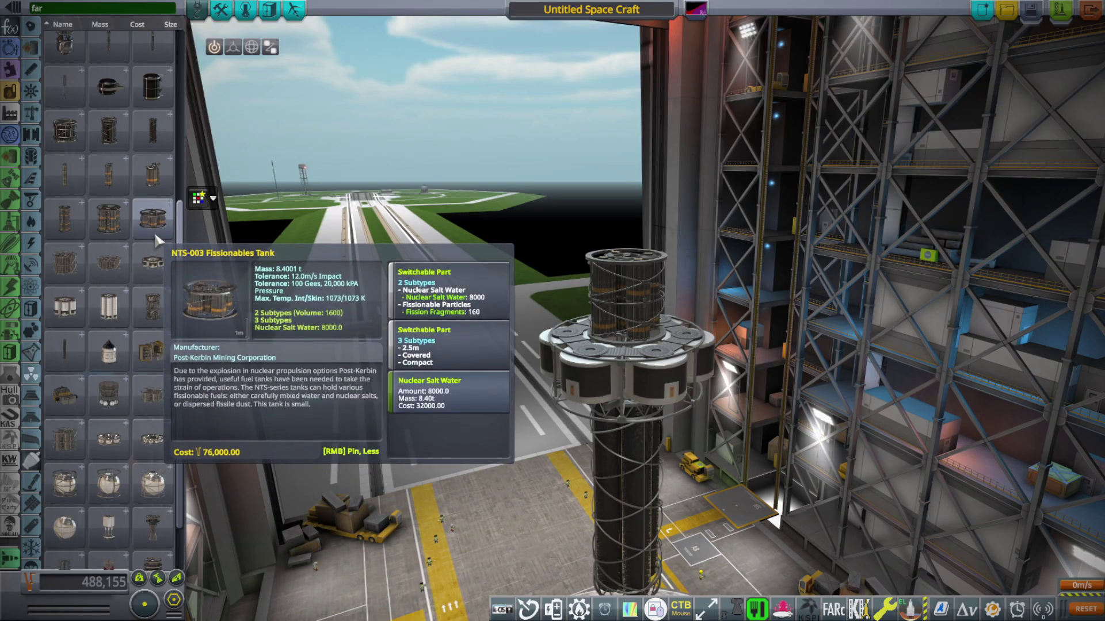
pyautogui.moveTo(154, 261)
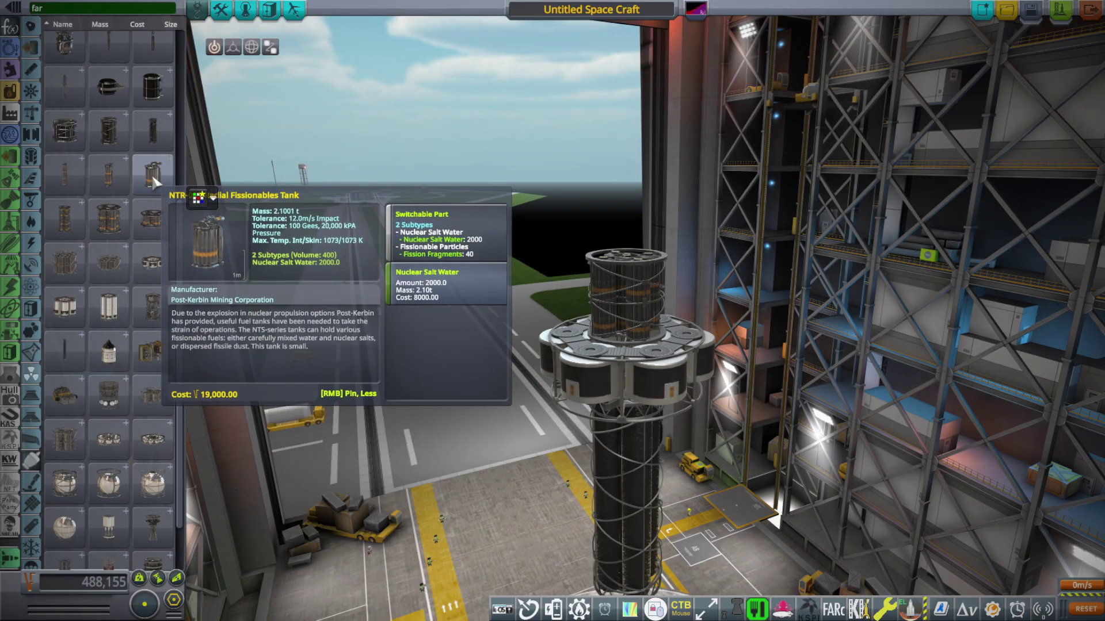
pyautogui.moveTo(449, 218); pyautogui.dragTo(445, 245)
pyautogui.scroll(3, 445, 244)
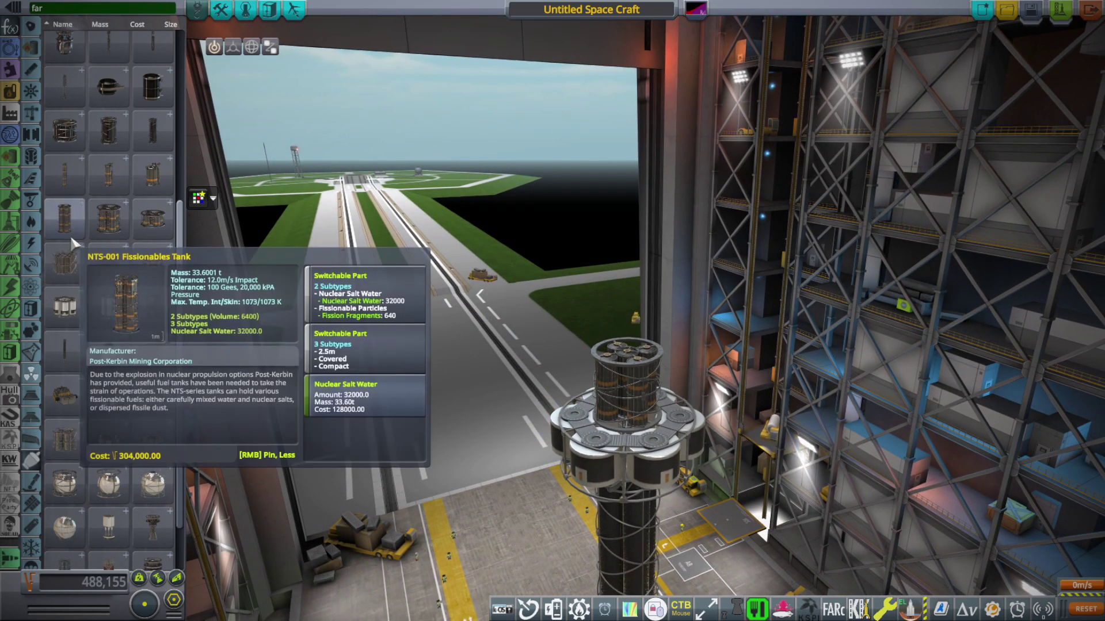
# Switch to the text editor with RO-FarFutureTech.cfg and locate the fft-fueltank-pulseunits-5-3 part block
pyautogui.hotkey('alt', 'Tab')
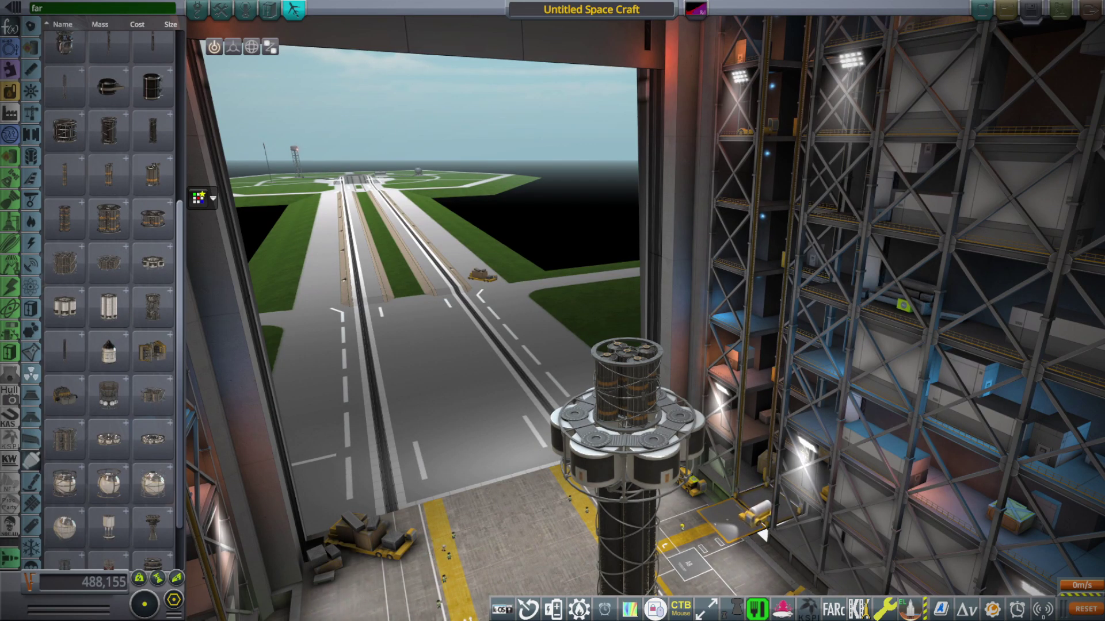
pyautogui.hotkey('alt', 'Tab')
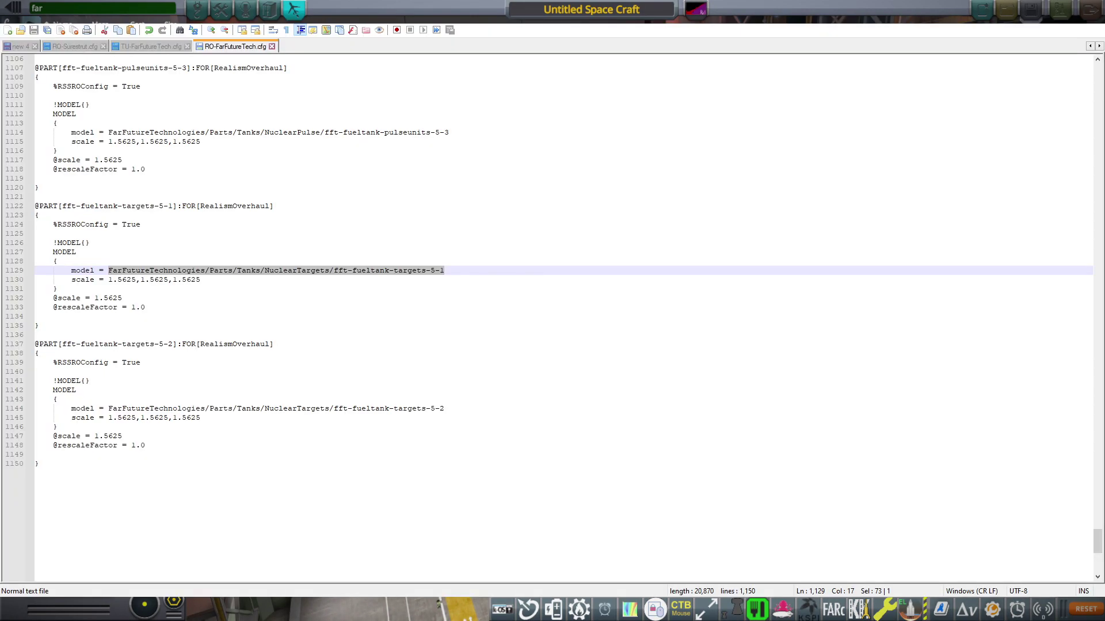
pyautogui.scroll(6, 474, 239)
pyautogui.click(175, 253)
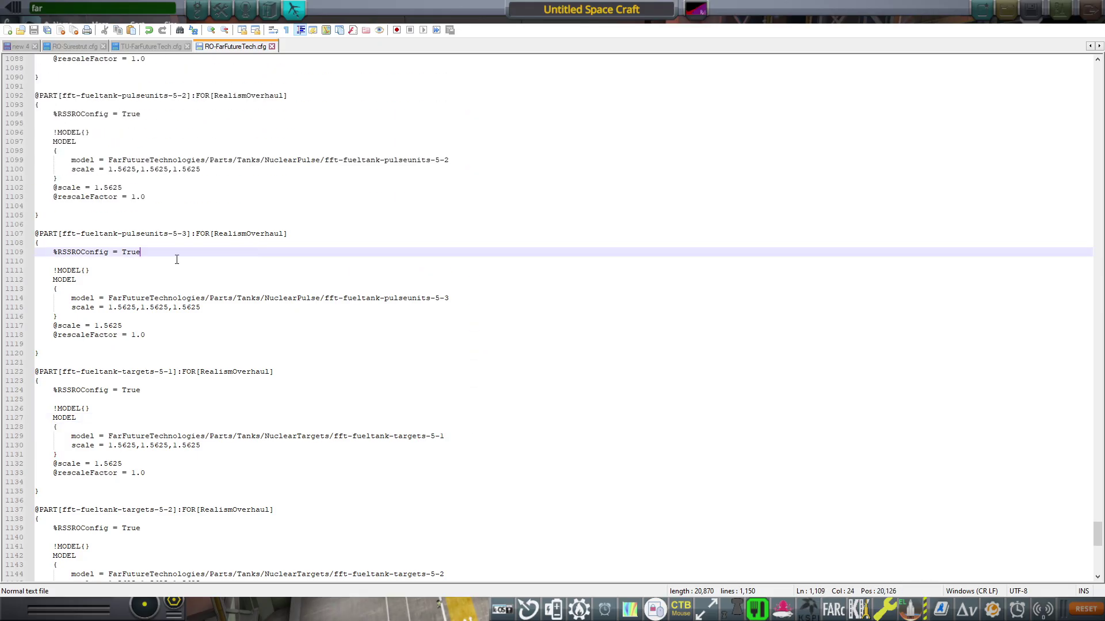
pyautogui.press('Down')
pyautogui.press('Down')
pyautogui.press('Down')
# Delete the RSSROConfig value of the fft-fueltank-pulseunits-5-3 part and restore it to True
pyautogui.click(122, 253)
pyautogui.click(125, 268)
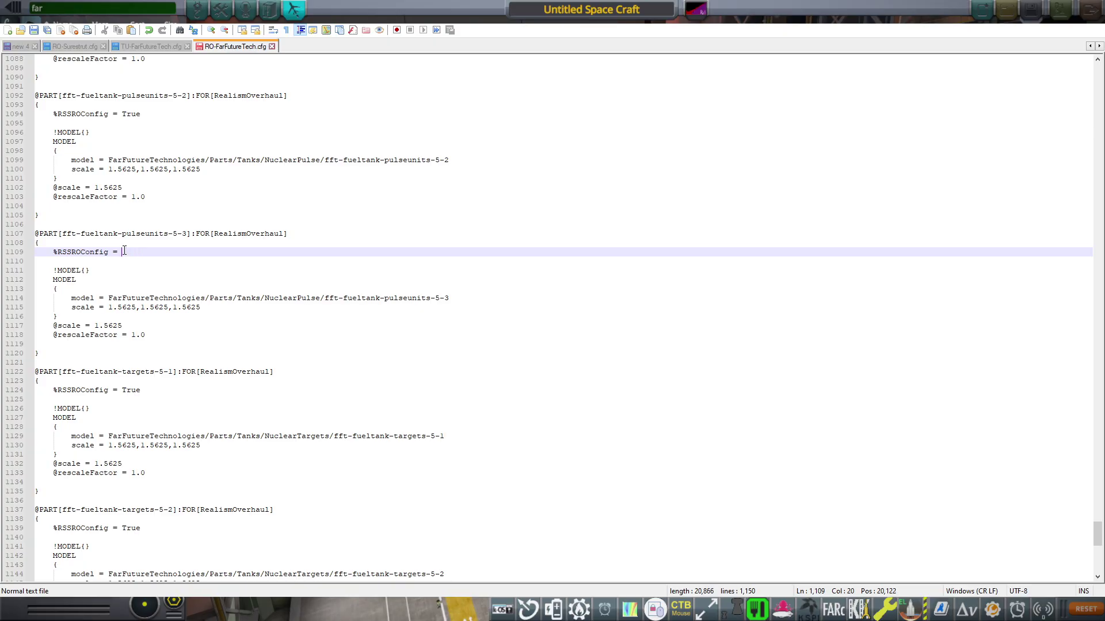
pyautogui.press('Up')
pyautogui.press('Up')
pyautogui.press('Up')
pyautogui.press('Up')
pyautogui.press('Up')
pyautogui.press('Up')
pyautogui.press('Up')
pyautogui.press('Up')
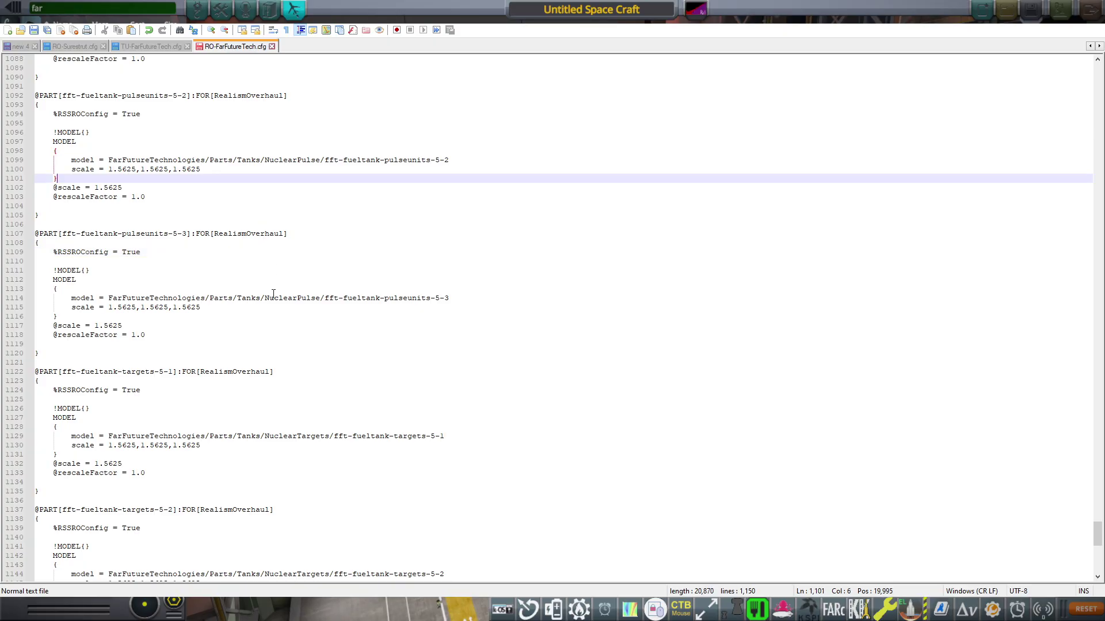
# Examine the model path and scale settings in the fft-fueltank-pulseunits-5-3 part block
pyautogui.click(201, 312)
pyautogui.click(175, 327)
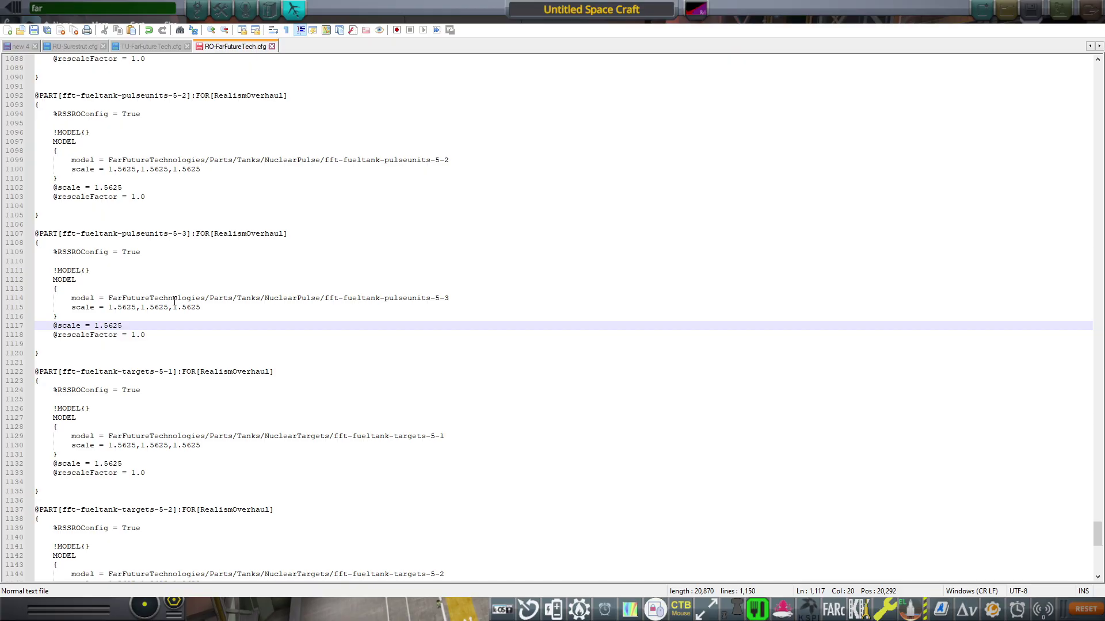
pyautogui.click(173, 299)
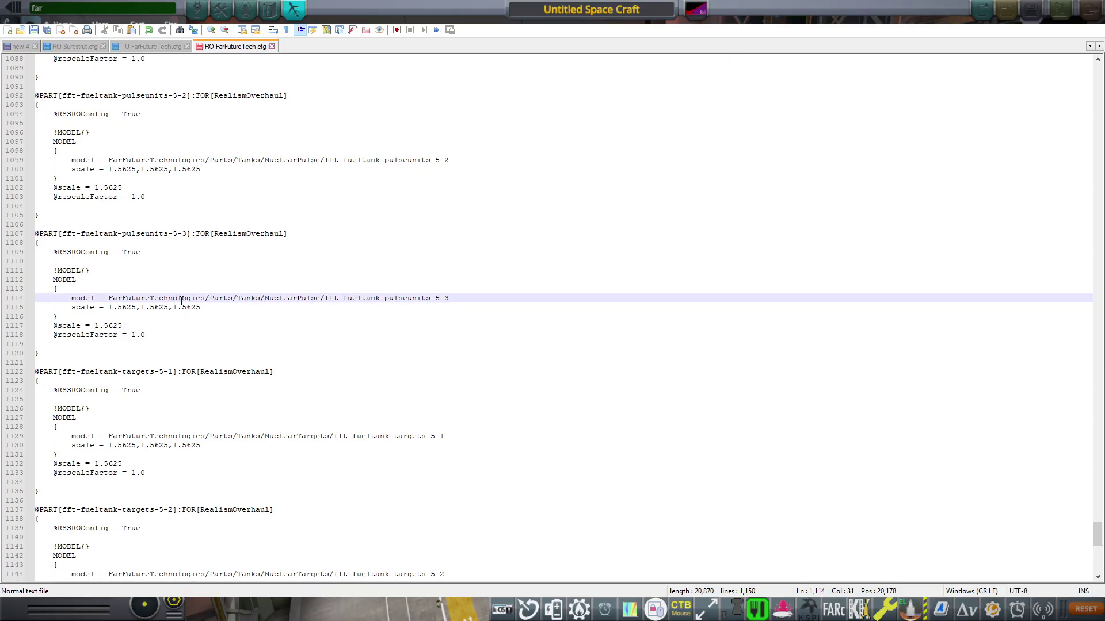
# Review the model paths and scale values of the pulse-unit, lithium, fusion and fission tank blocks in RO-FarFutureTech.cfg
pyautogui.click(138, 326)
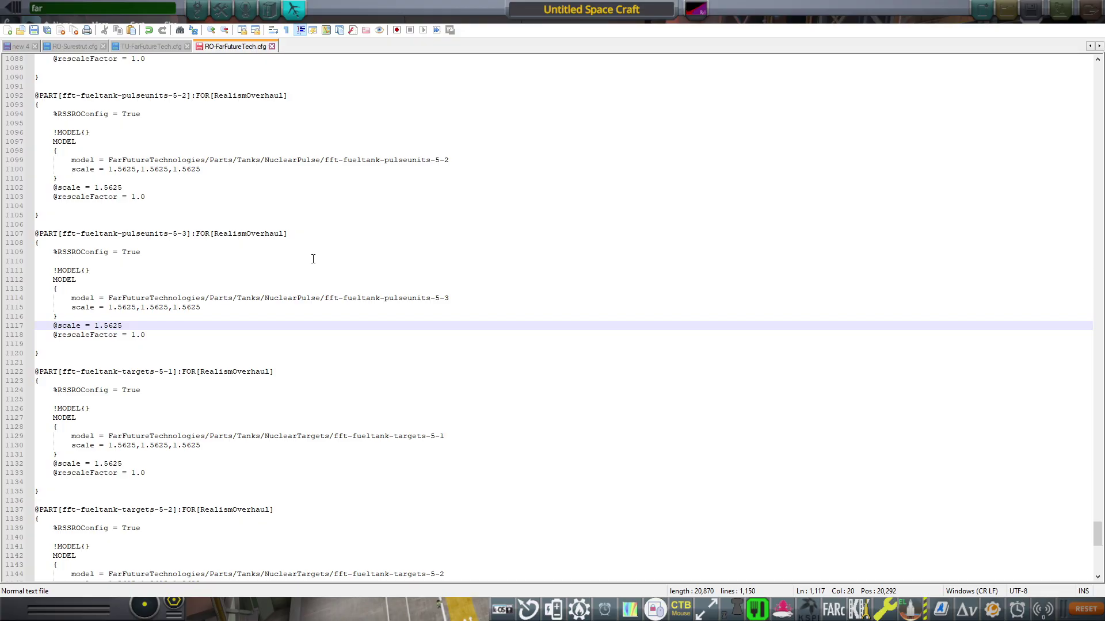
pyautogui.scroll(5, 313, 259)
pyautogui.click(368, 167)
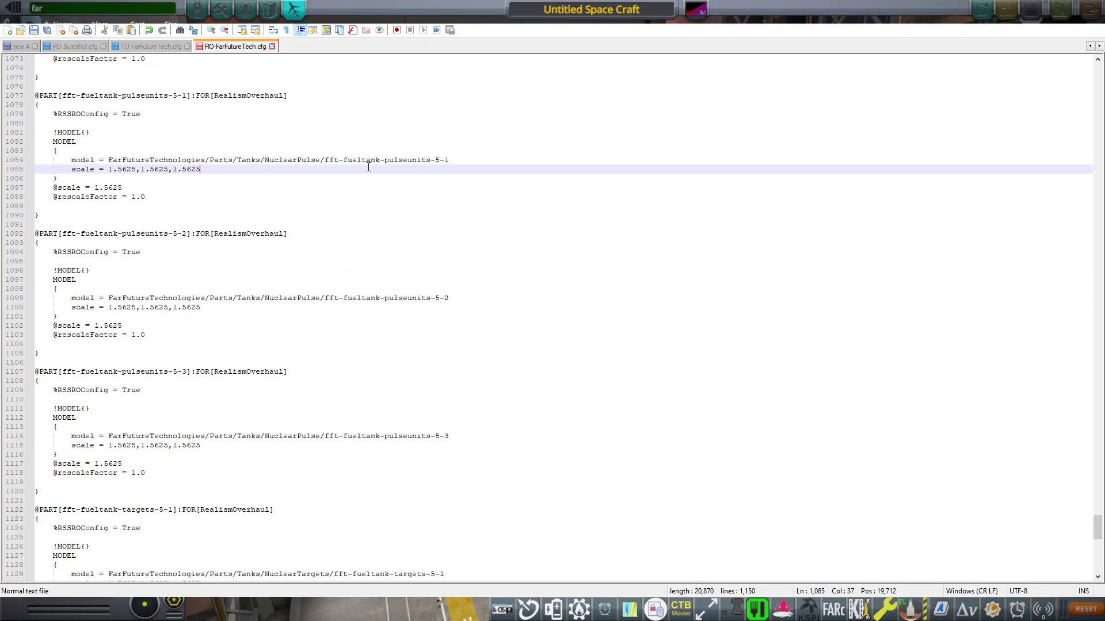
pyautogui.scroll(12, 332, 206)
pyautogui.click(273, 216)
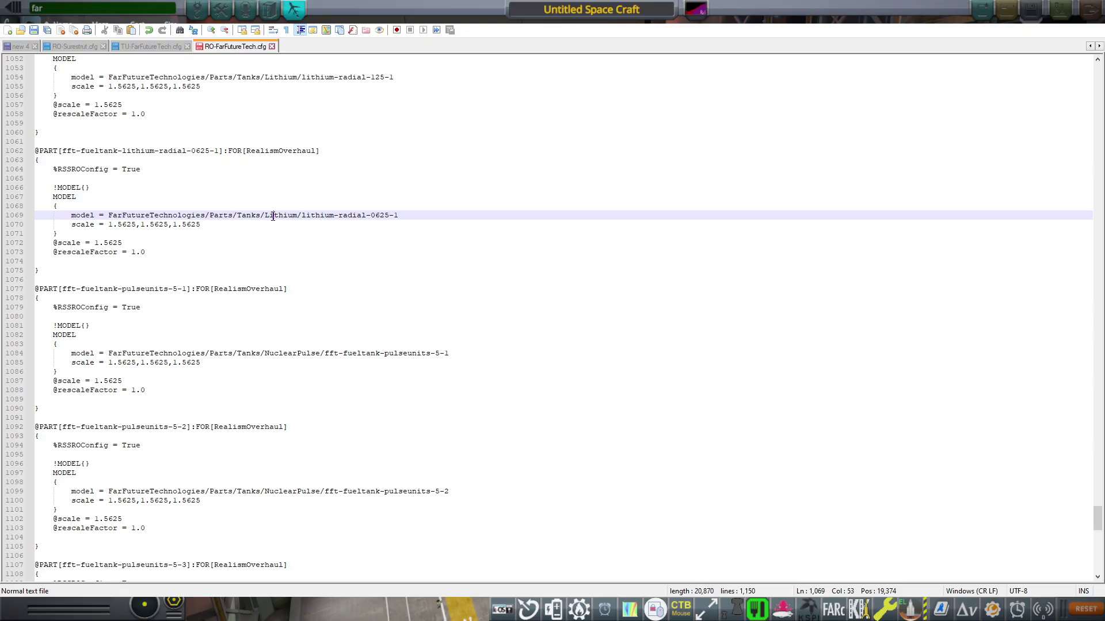
pyautogui.press('Down')
pyautogui.press('Down')
pyautogui.press('Down')
pyautogui.press('Down')
pyautogui.press('Down')
pyautogui.press('Down')
pyautogui.press('Down')
pyautogui.press('Down')
pyautogui.press('Down')
pyautogui.press('Down')
pyautogui.press('Down')
pyautogui.press('Down')
pyautogui.press('Down')
pyautogui.press('Down')
pyautogui.press('Down')
pyautogui.scroll(20, 272, 217)
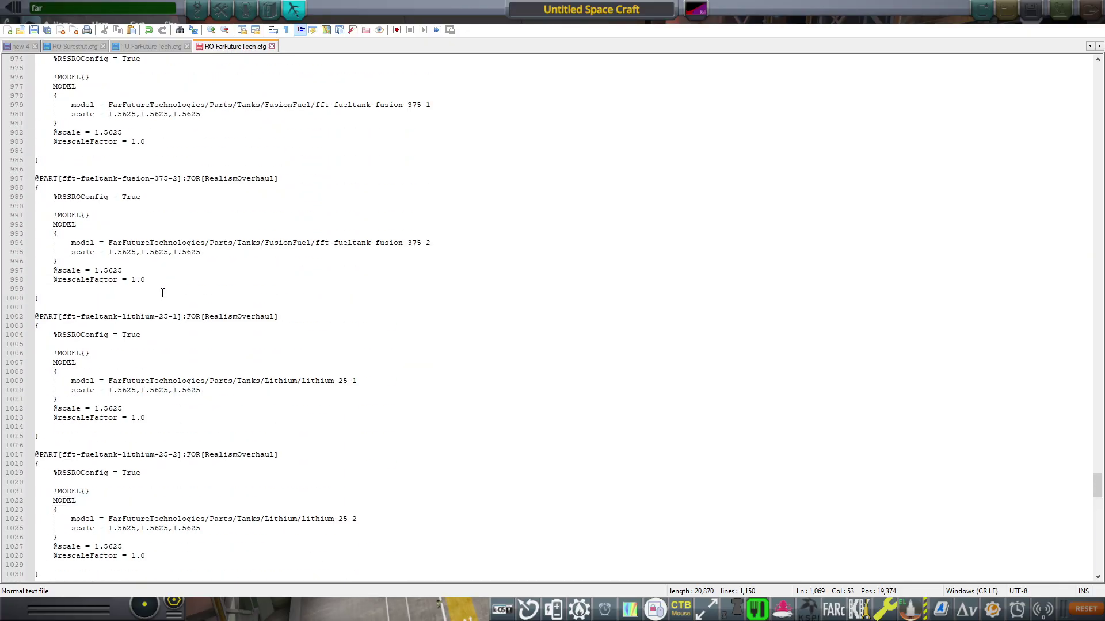
pyautogui.scroll(7, 163, 296)
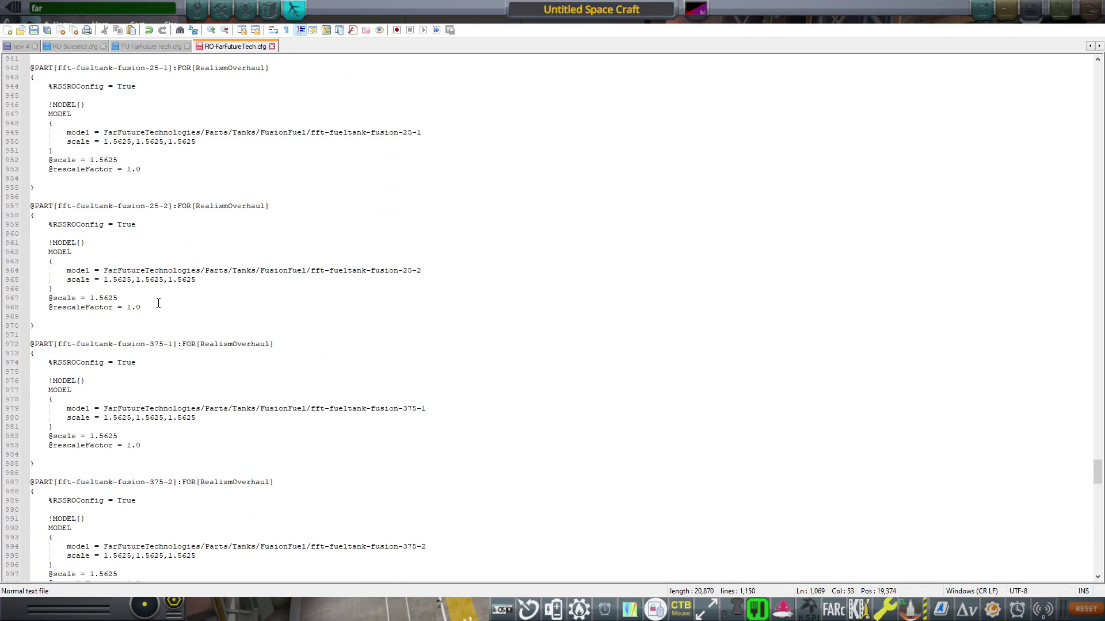
pyautogui.scroll(20, 159, 303)
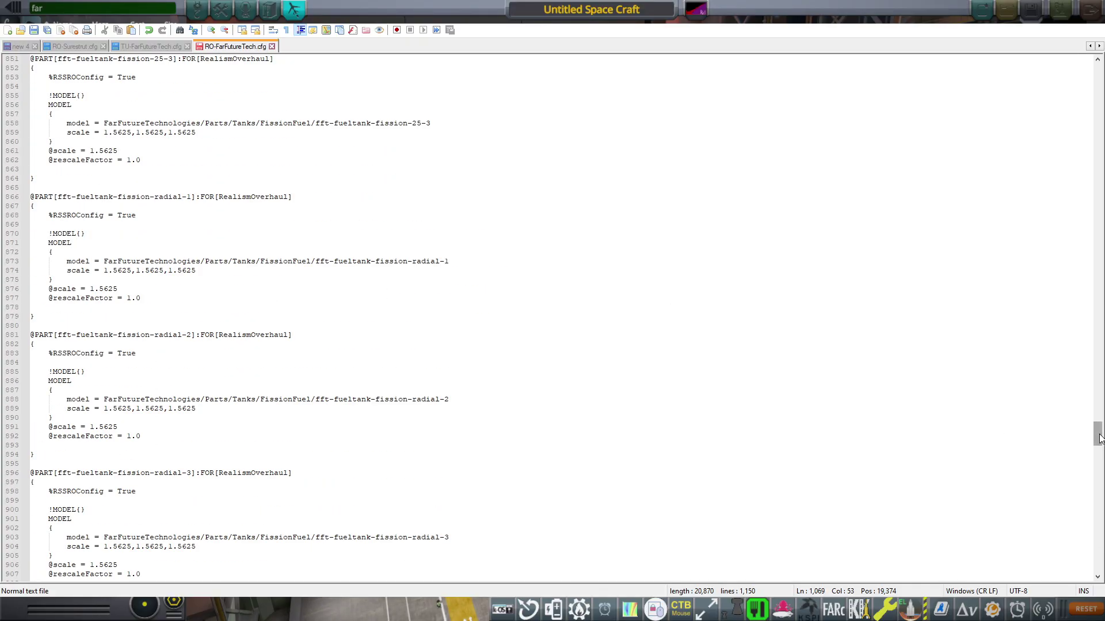
# Go to the start of the file and examine the fft-rcs-arcjet-1 block with its Lithium subtype settings
pyautogui.moveTo(1099, 439); pyautogui.dragTo(1099, 74)
pyautogui.click(456, 329)
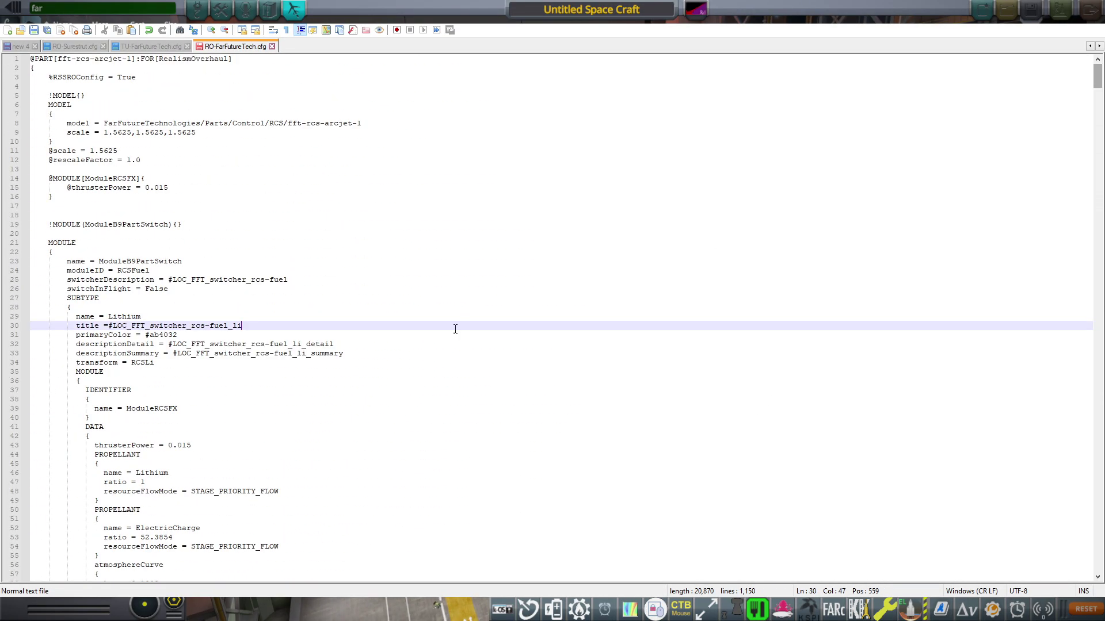
pyautogui.press('Up')
pyautogui.press('Up')
pyautogui.scroll(-16, 343, 294)
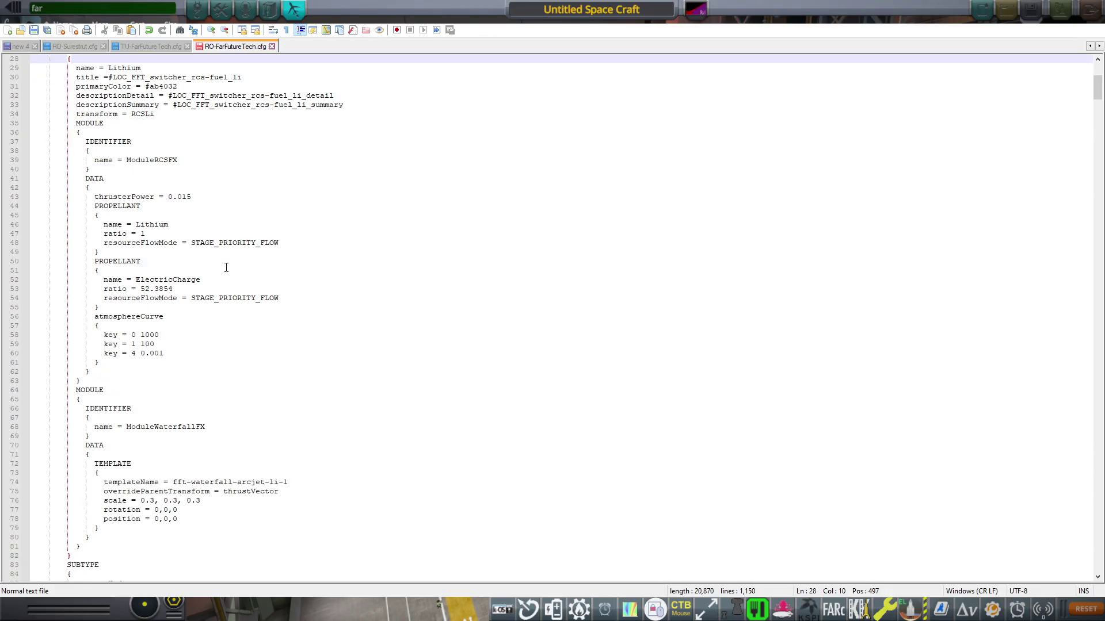
# Examine the thruster power, propellant and Waterfall settings of the Lithium and Hydrogen subtypes in the fft-rcs-arcjet-large-1 block
pyautogui.scroll(-20, 225, 265)
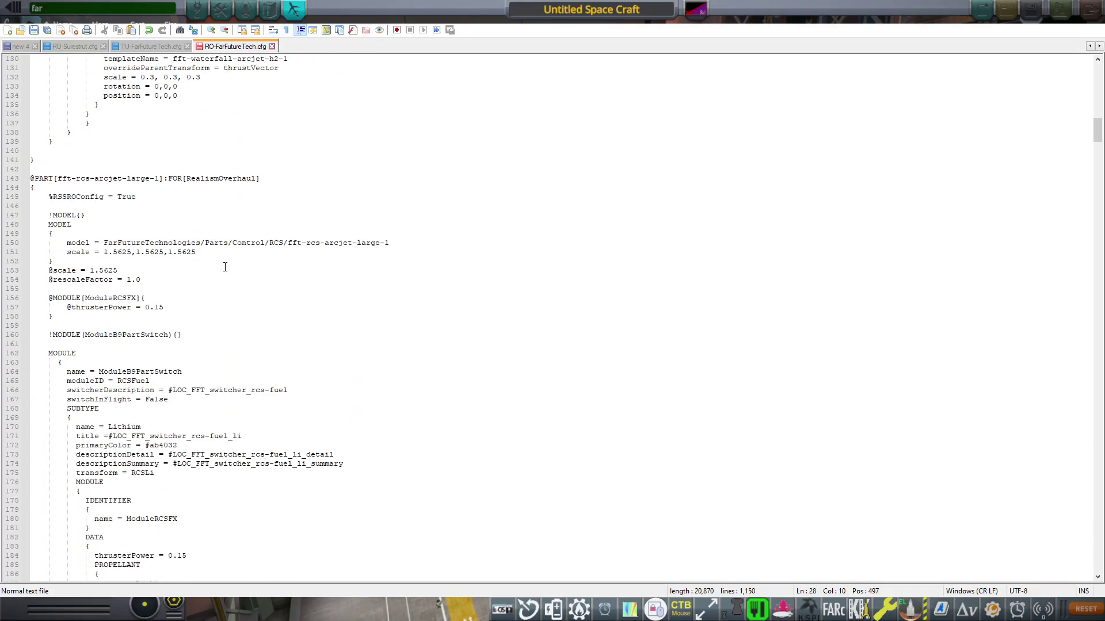
pyautogui.click(225, 271)
pyautogui.scroll(-5, 225, 270)
pyautogui.click(225, 271)
pyautogui.scroll(-5, 225, 270)
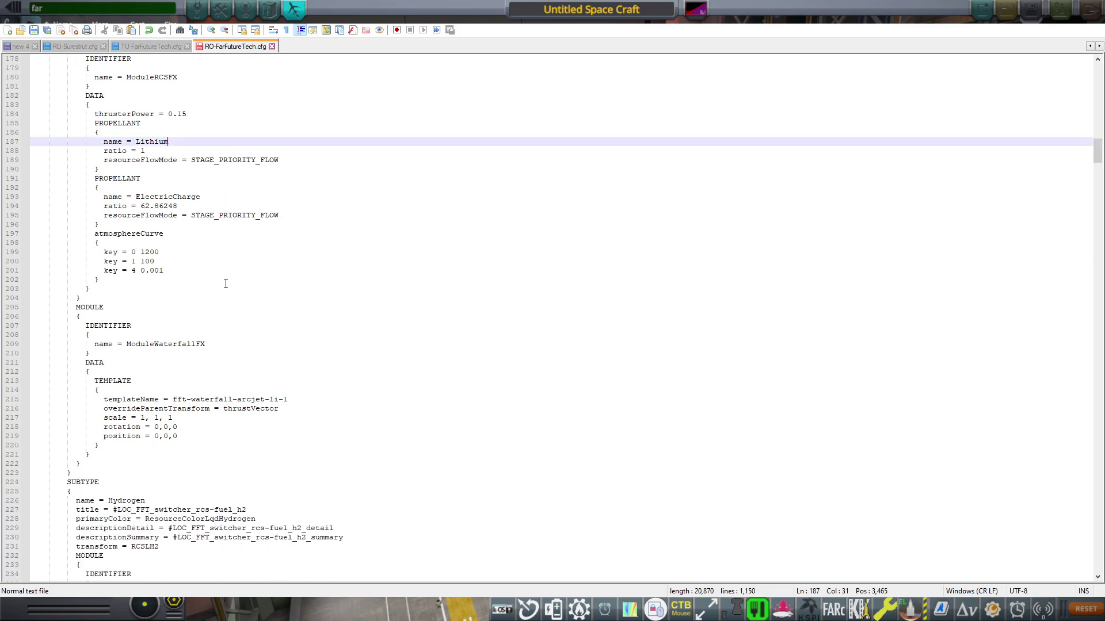
pyautogui.click(226, 280)
pyautogui.scroll(-5, 224, 277)
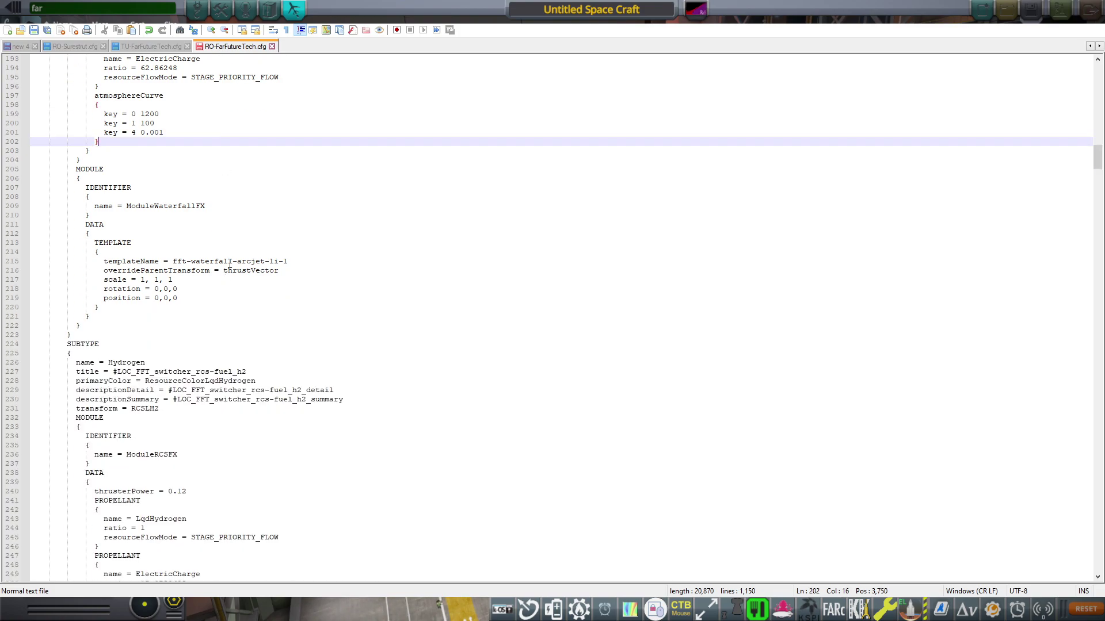
pyautogui.click(219, 207)
pyautogui.scroll(-9, 194, 285)
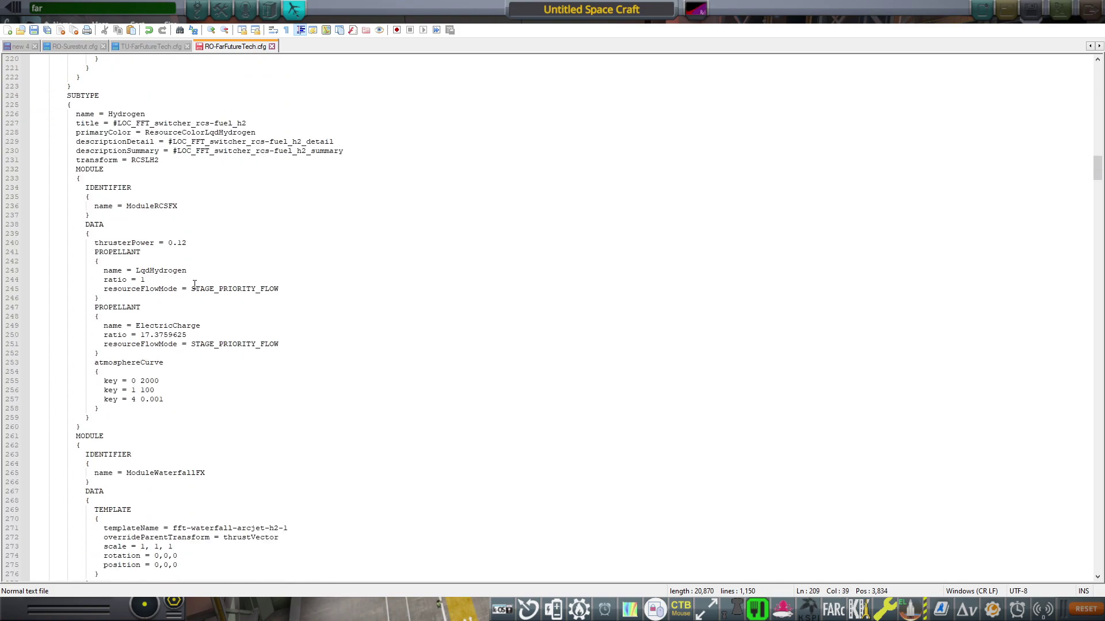
pyautogui.scroll(-10, 194, 284)
pyautogui.click(87, 344)
pyautogui.click(48, 359)
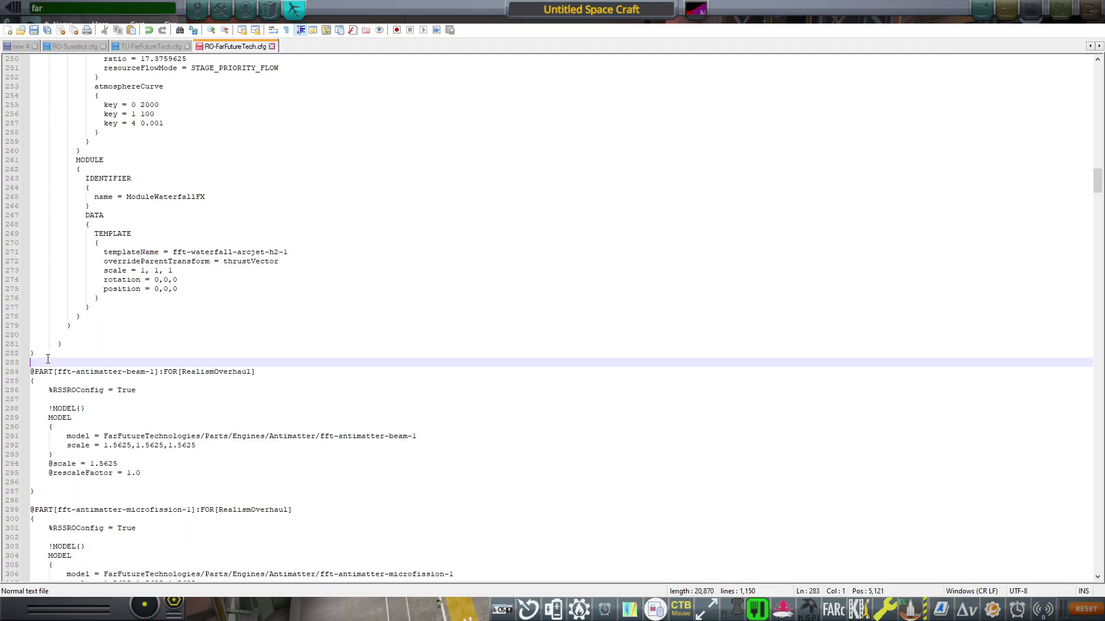
pyautogui.click(93, 355)
# Recheck the ElectricCharge ratio in the Lithium subtype of the fft-rcs-arcjet-large-1 block
pyautogui.scroll(14, 109, 322)
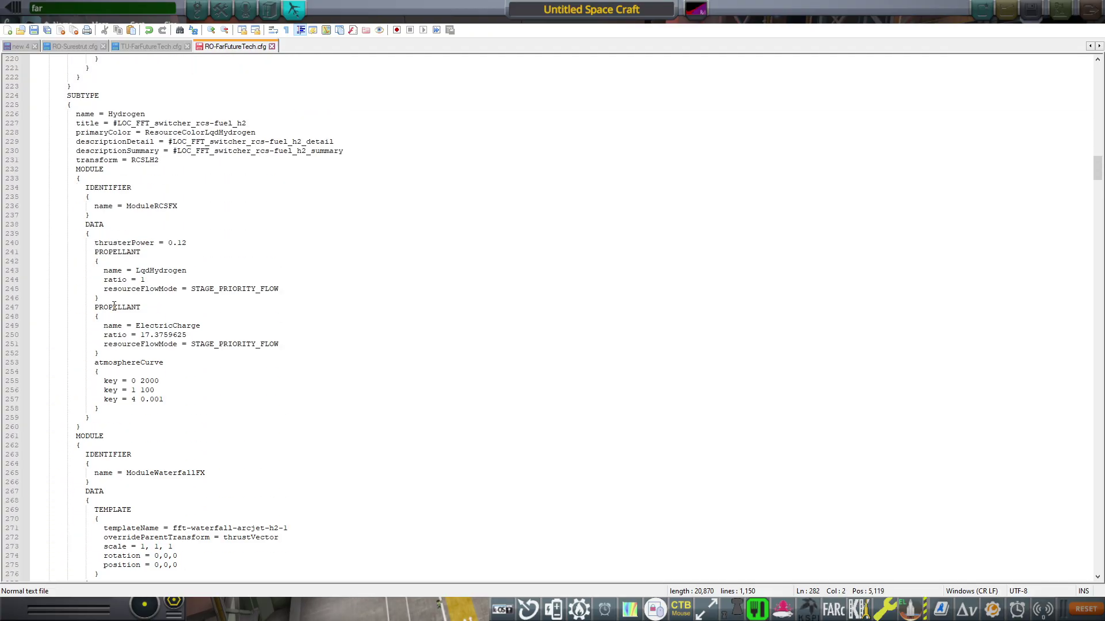
pyautogui.scroll(13, 120, 293)
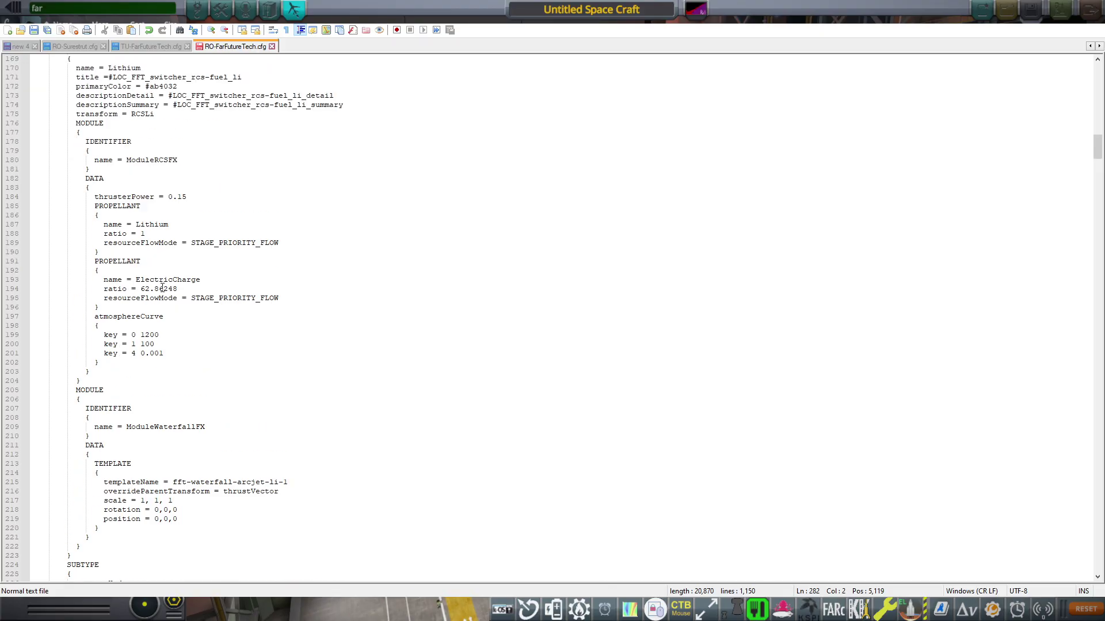
pyautogui.doubleClick(163, 288)
pyautogui.scroll(13, 148, 290)
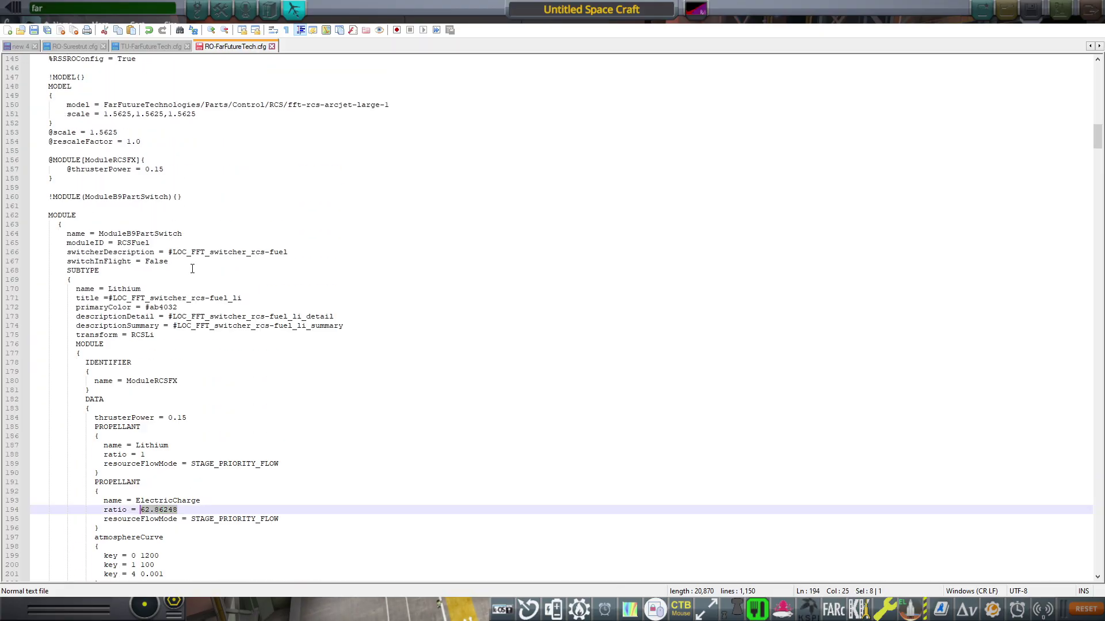
pyautogui.scroll(14, 191, 266)
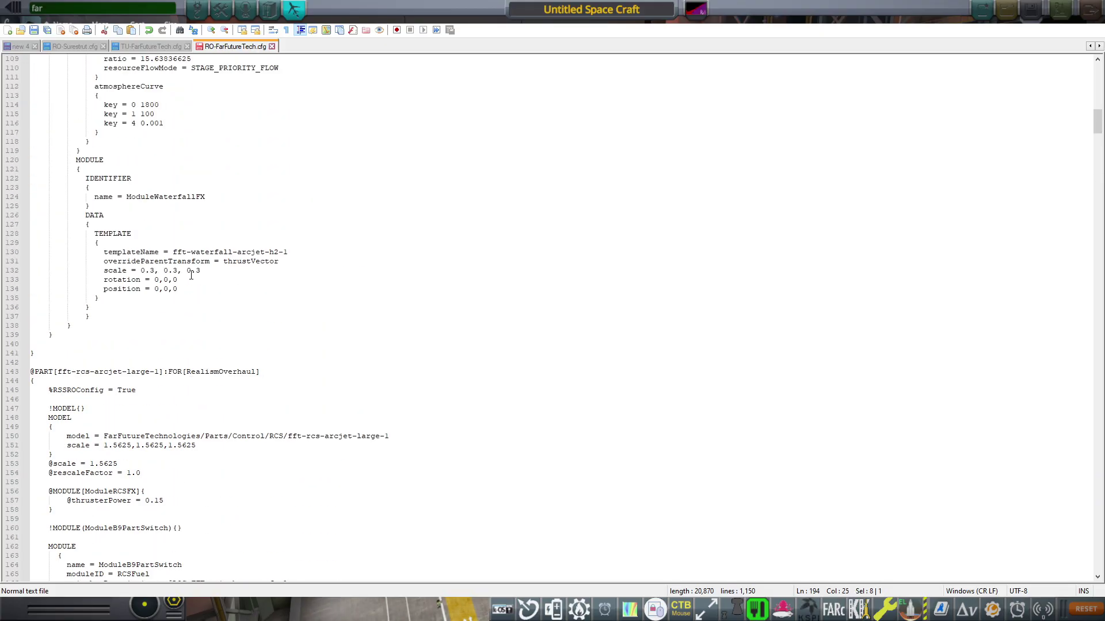
# Examine the Hydrogen subtype's thruster power and propellants in the fft-rcs-arcjet-1 block and save RO-FarFutureTech.cfg
pyautogui.click(175, 160)
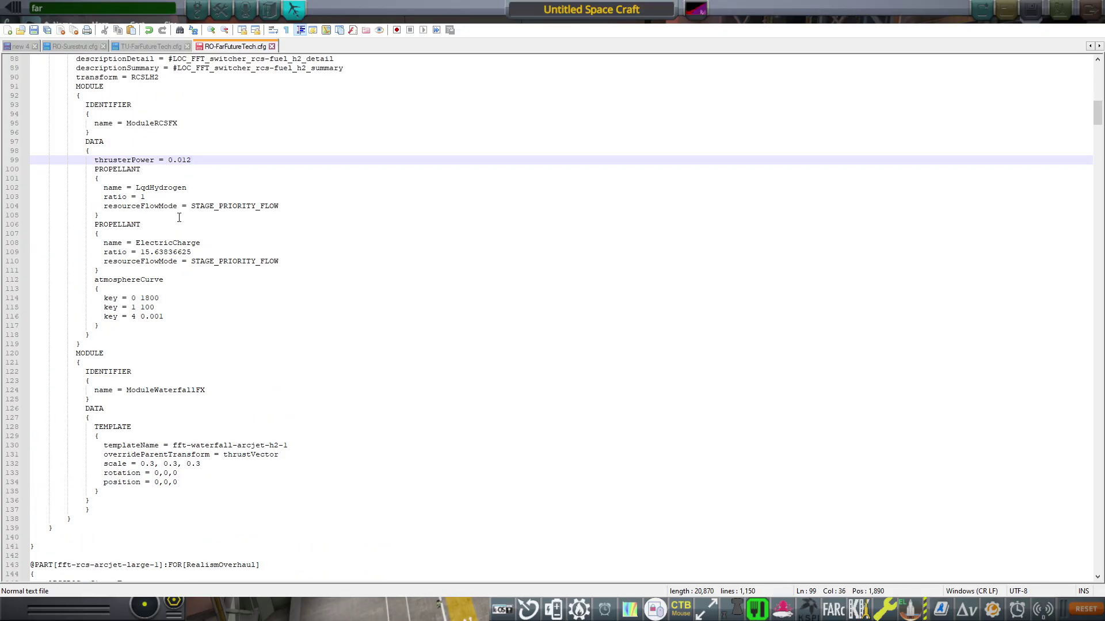
pyautogui.scroll(3, 179, 218)
pyautogui.click(188, 198)
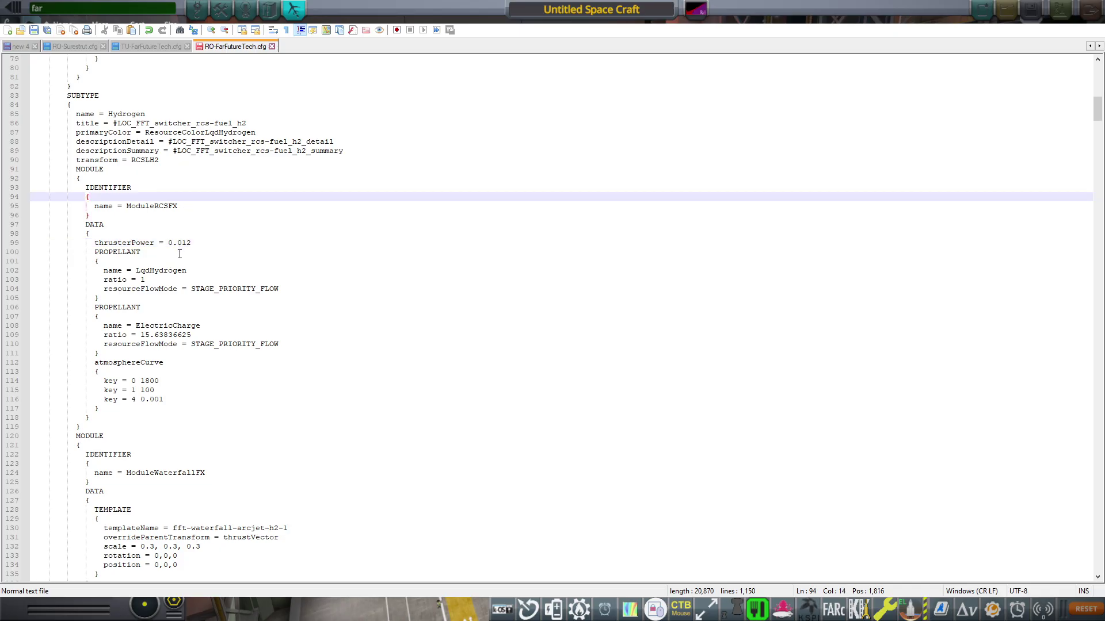
pyautogui.click(161, 353)
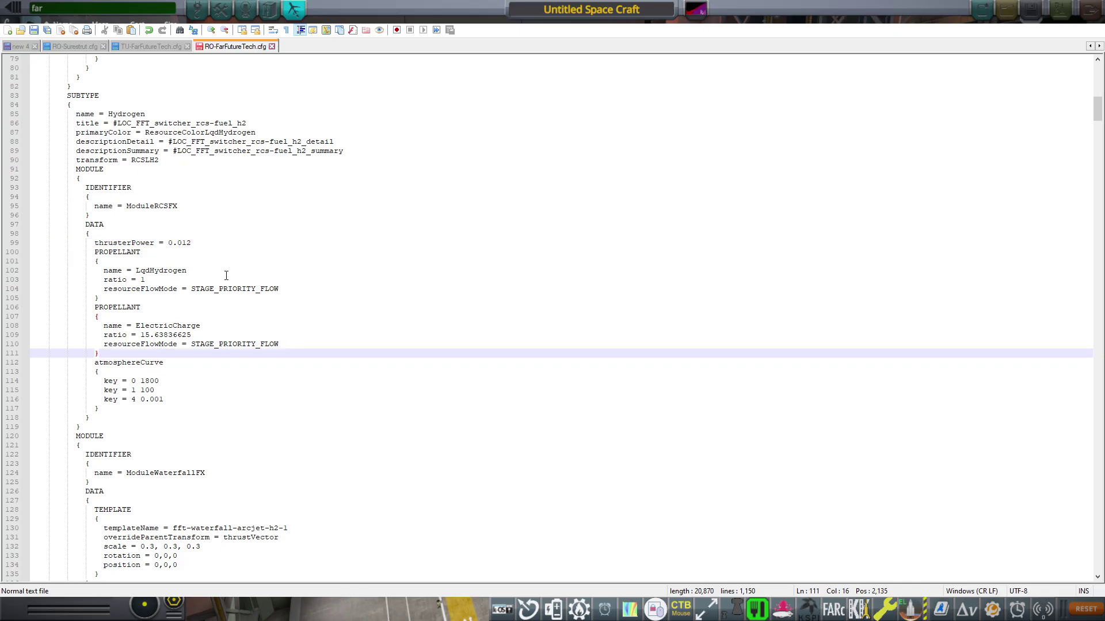
pyautogui.click(275, 168)
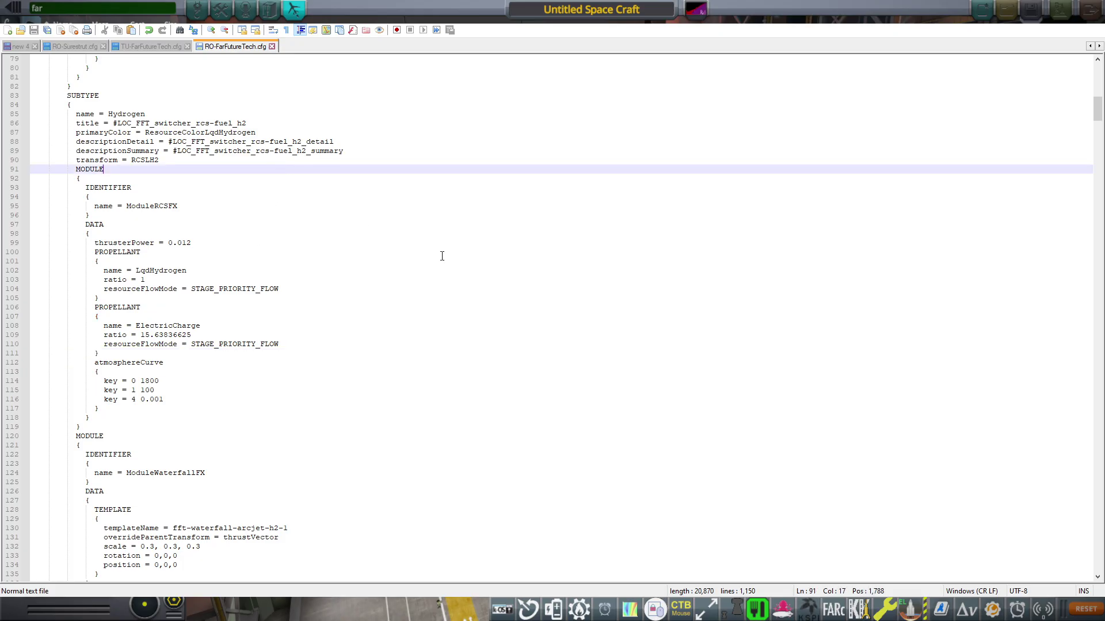
# Switch to TU-FarFutureTech.cfg and examine the KSP_MODEL_SHADER color, metal and smoothness settings of the target, pulse-unit and lithium tanks
pyautogui.click(164, 47)
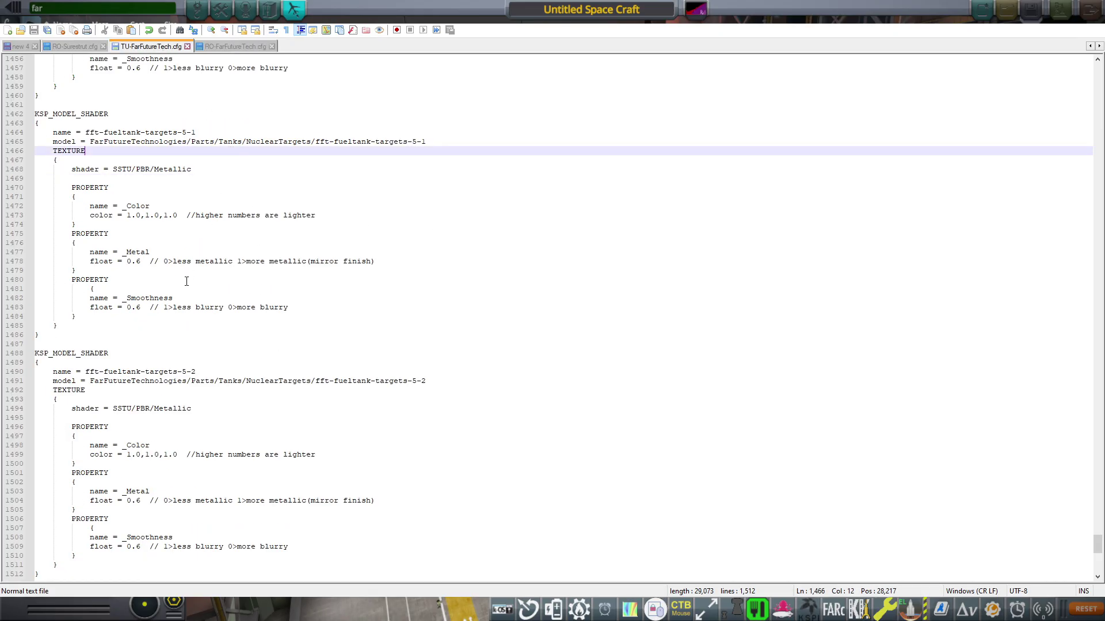
pyautogui.scroll(-4, 186, 337)
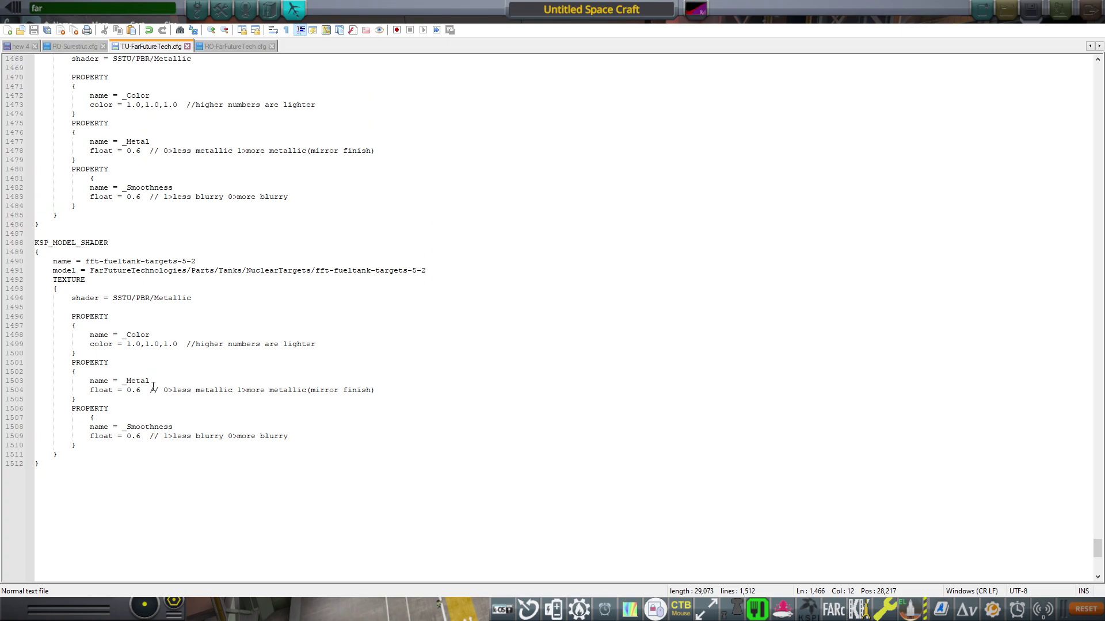
pyautogui.scroll(20, 154, 386)
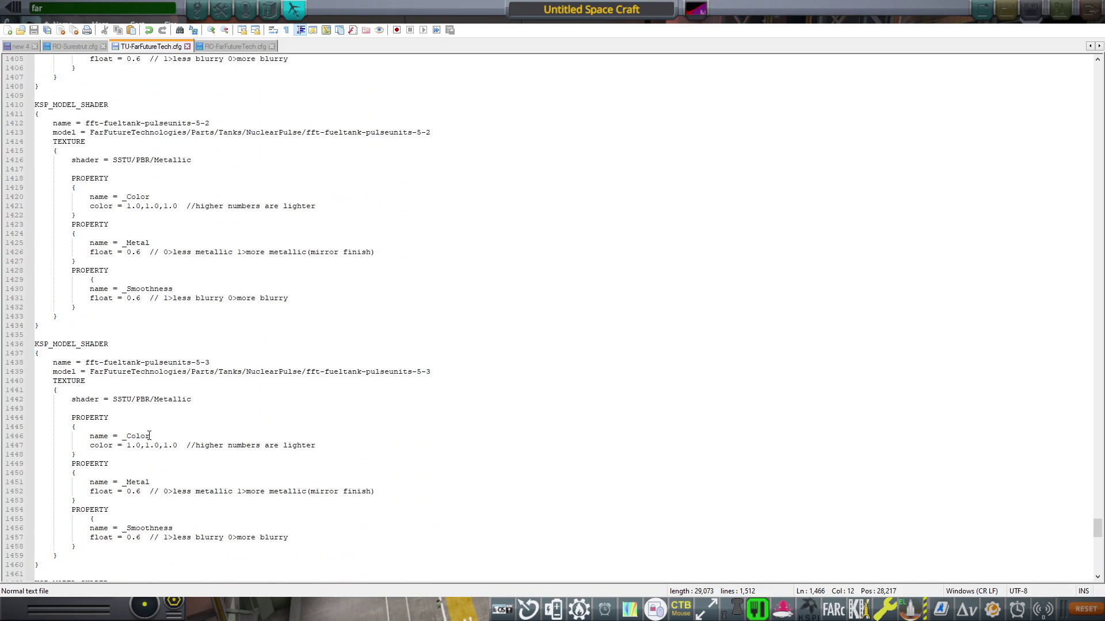
pyautogui.scroll(20, 150, 435)
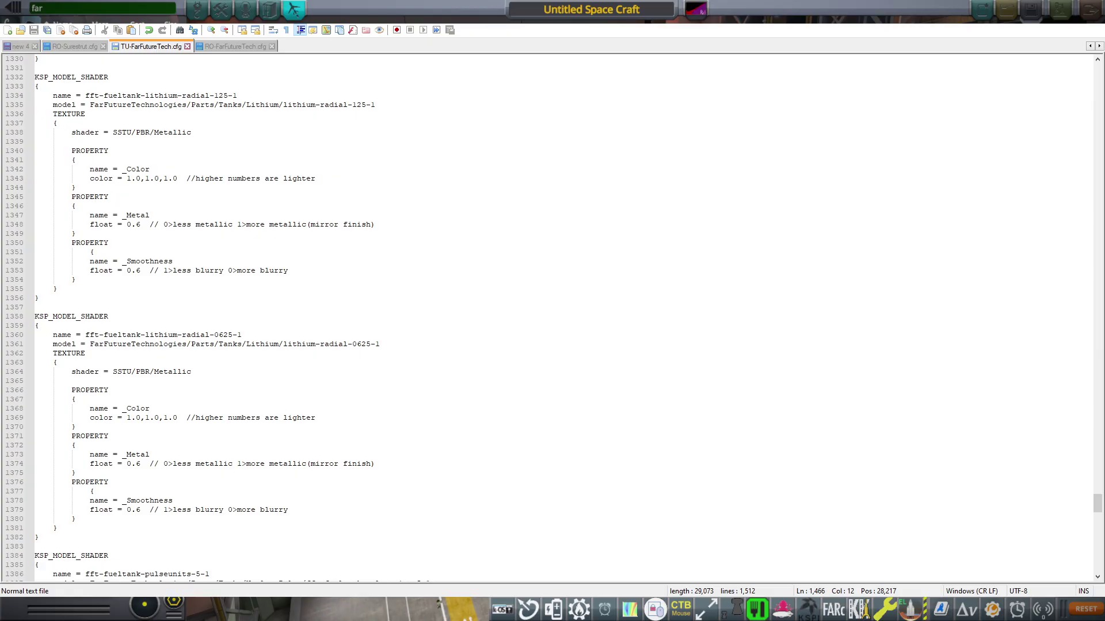
# Switch to the Kerbal Space Program vehicle editor and inspect the assembled tank stack from above and from the side
pyautogui.hotkey('alt', 'Tab')
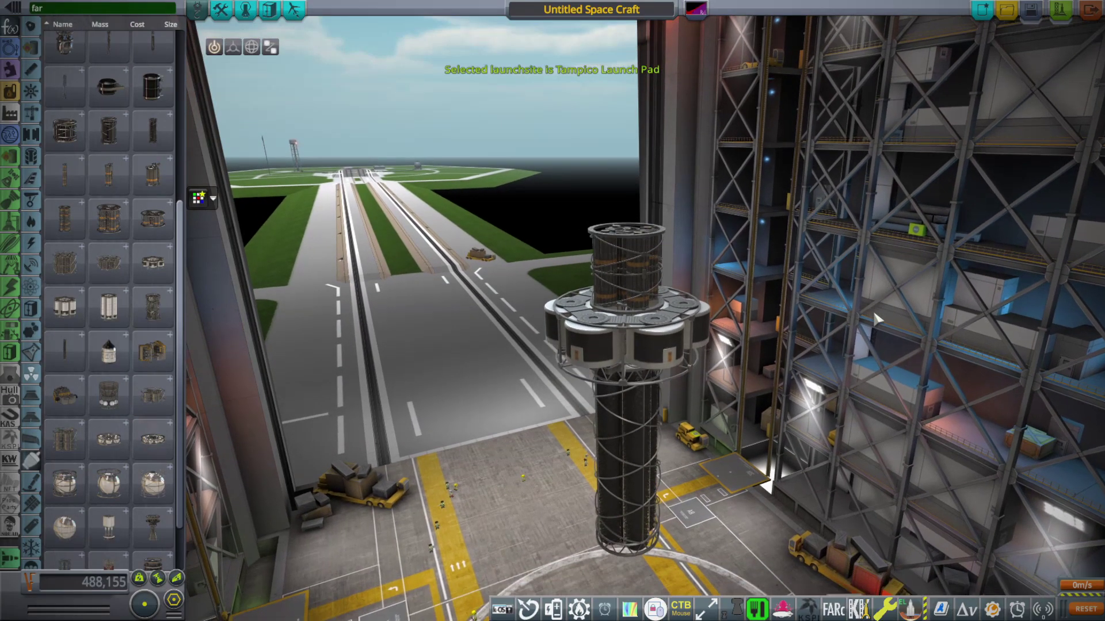
pyautogui.moveTo(874, 313); pyautogui.dragTo(834, 390)
pyautogui.scroll(4, 801, 333)
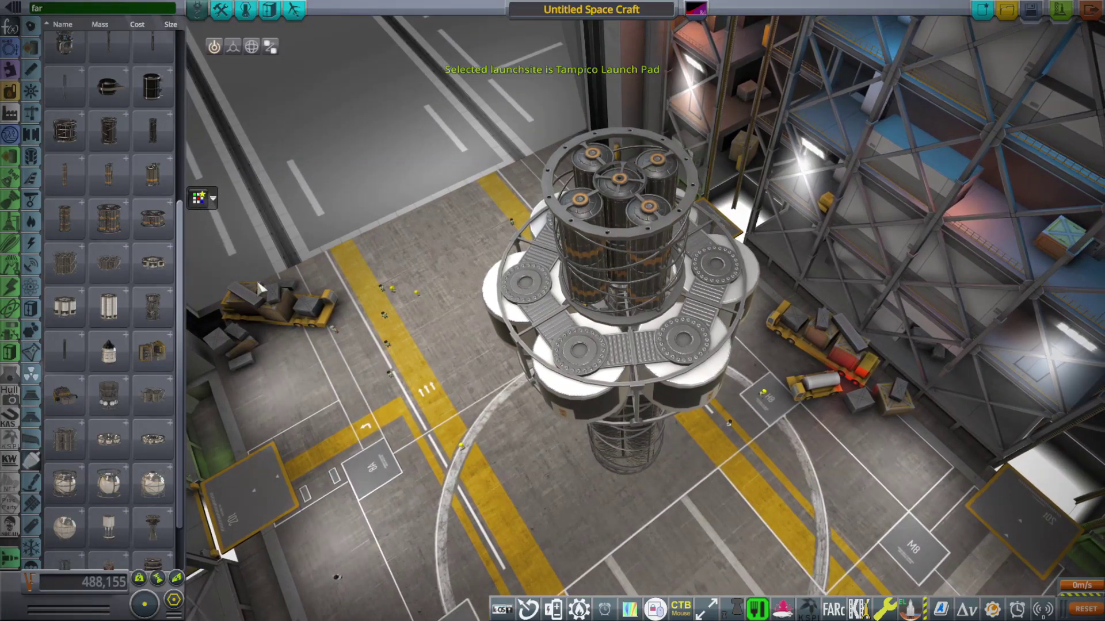
pyautogui.moveTo(107, 101)
pyautogui.moveTo(575, 368); pyautogui.dragTo(622, 288)
# Attach the small white multi-nozzle RCS thruster block to the side of the upper tank and inspect its size on the craft
pyautogui.scroll(5, 135, 185)
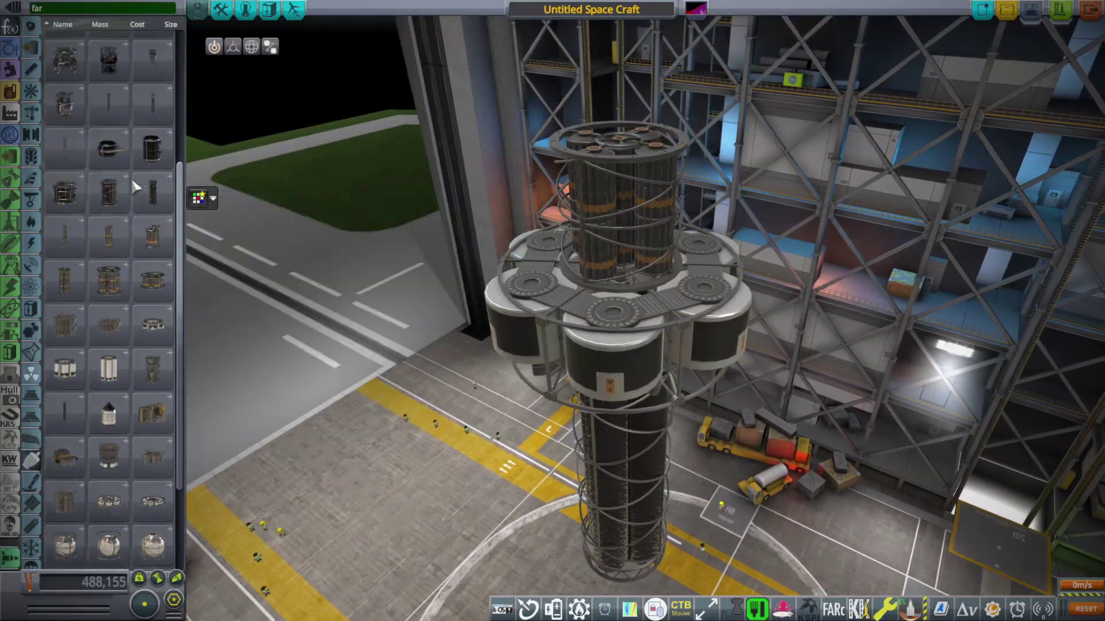
pyautogui.click(144, 186)
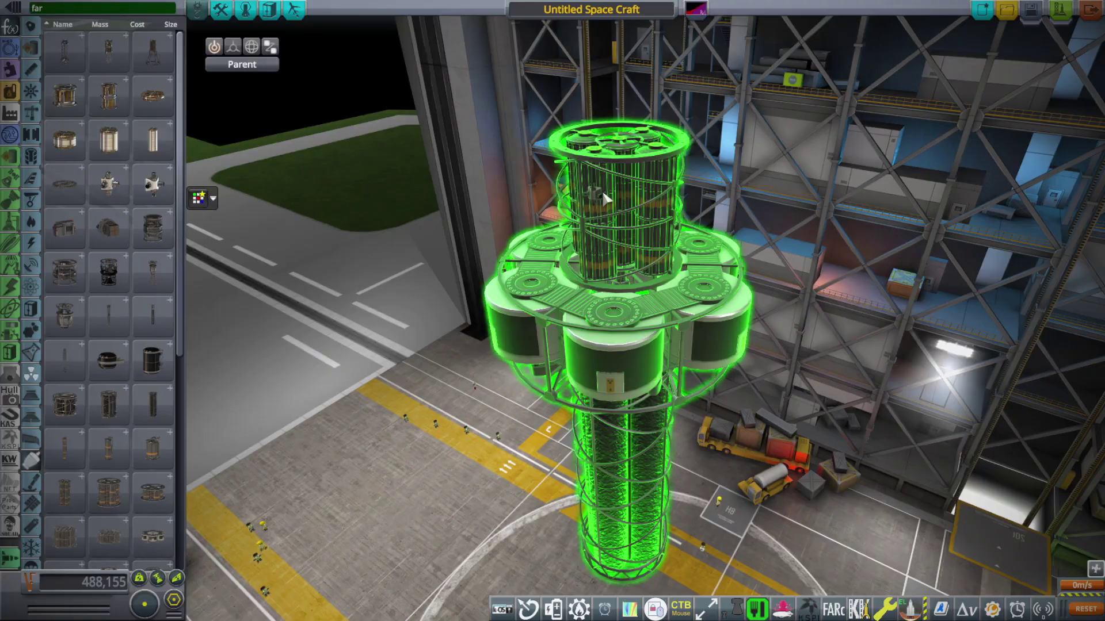
pyautogui.click(593, 193)
pyautogui.scroll(6, 835, 331)
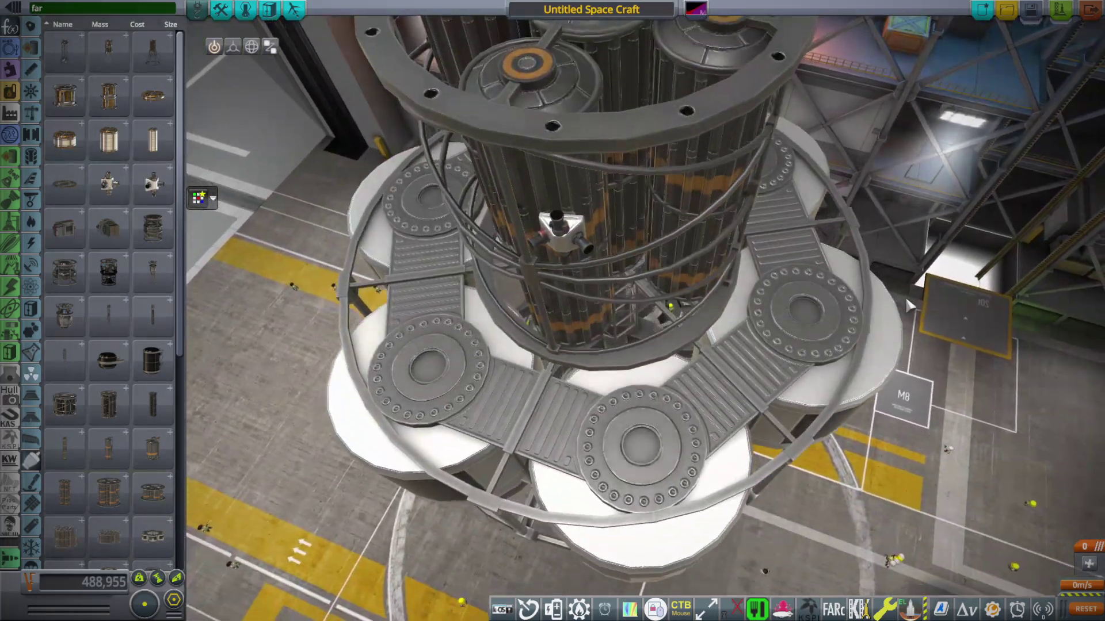
pyautogui.scroll(-6, 906, 299)
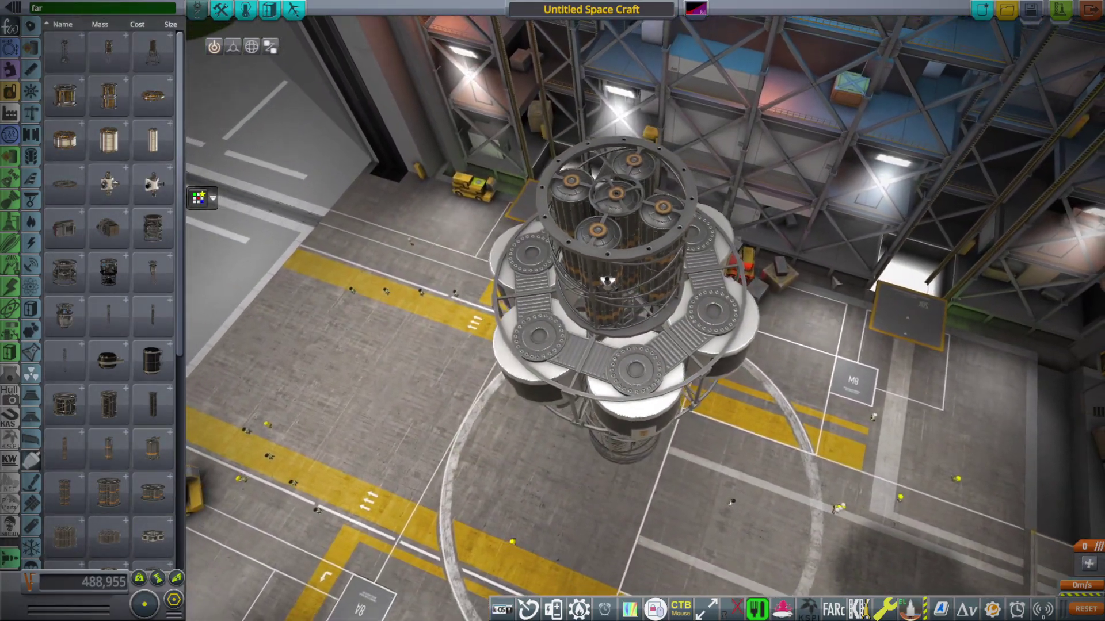
pyautogui.moveTo(844, 277); pyautogui.dragTo(747, 143)
pyautogui.scroll(-5, 832, 195)
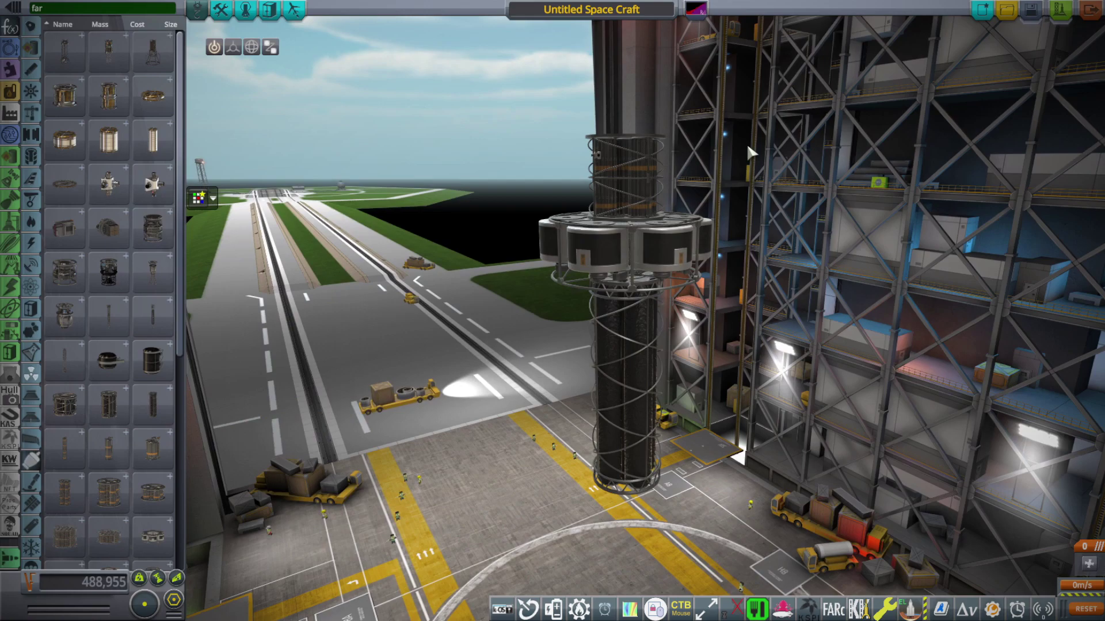
pyautogui.scroll(3, 757, 177)
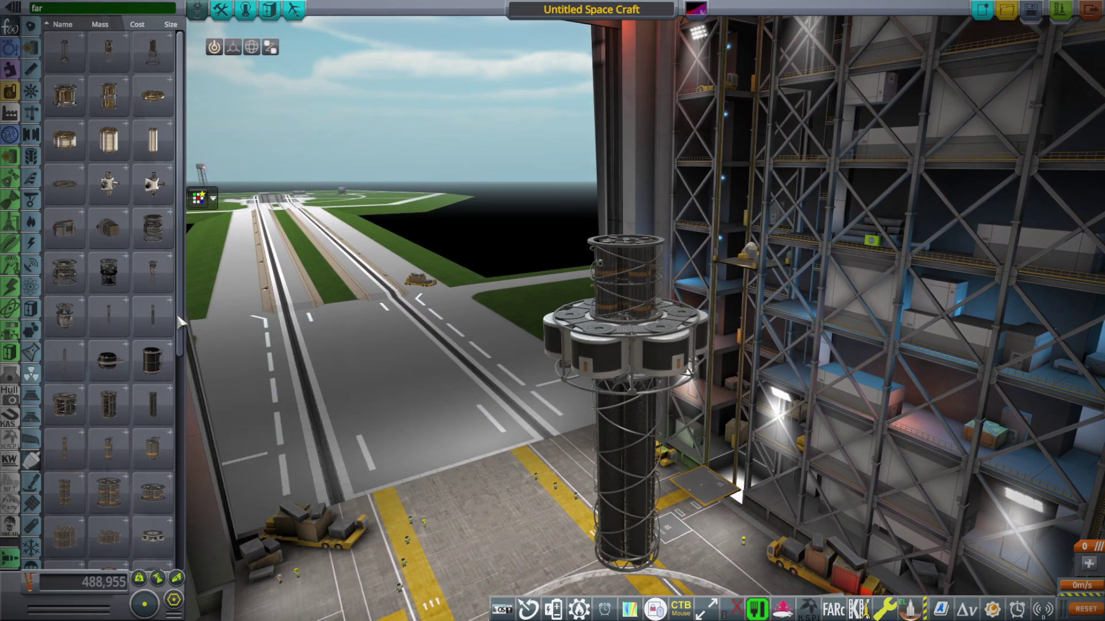
# Place the ST-G14NT Fusion Fuel Tank on top of the stack and open its part settings
pyautogui.scroll(-5, 155, 374)
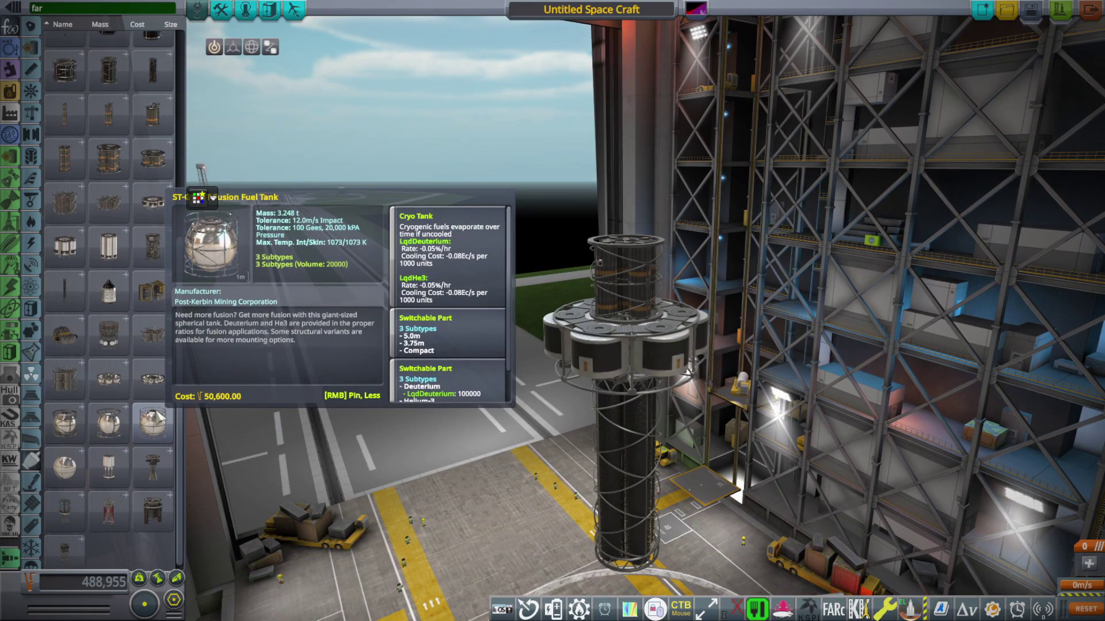
pyautogui.click(162, 415)
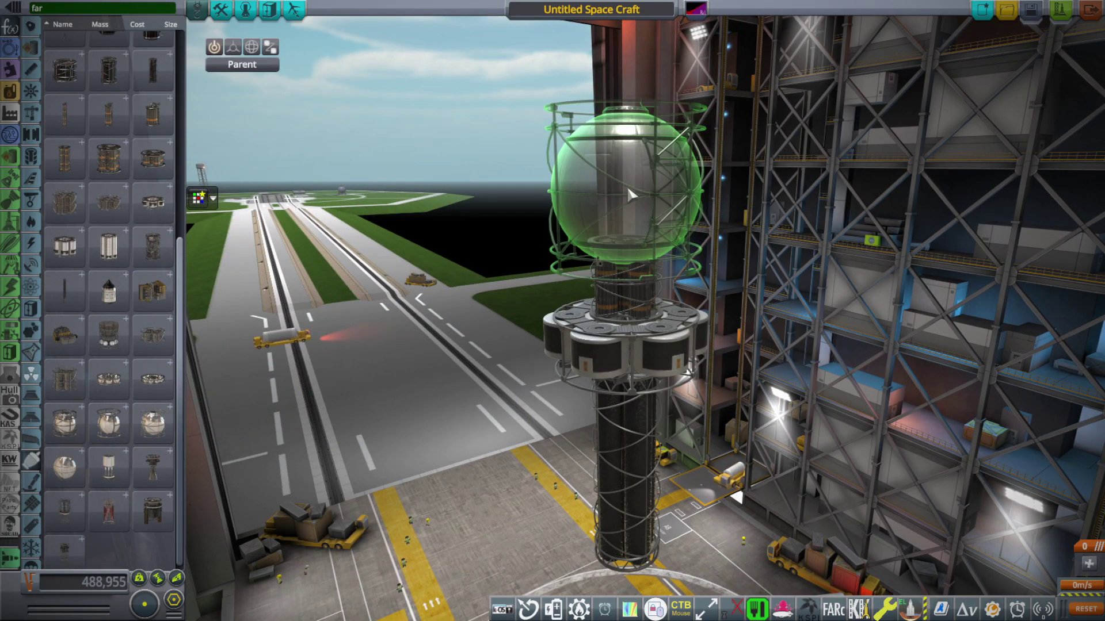
pyautogui.click(627, 185)
pyautogui.moveTo(374, 358); pyautogui.dragTo(631, 218)
pyautogui.click(631, 216)
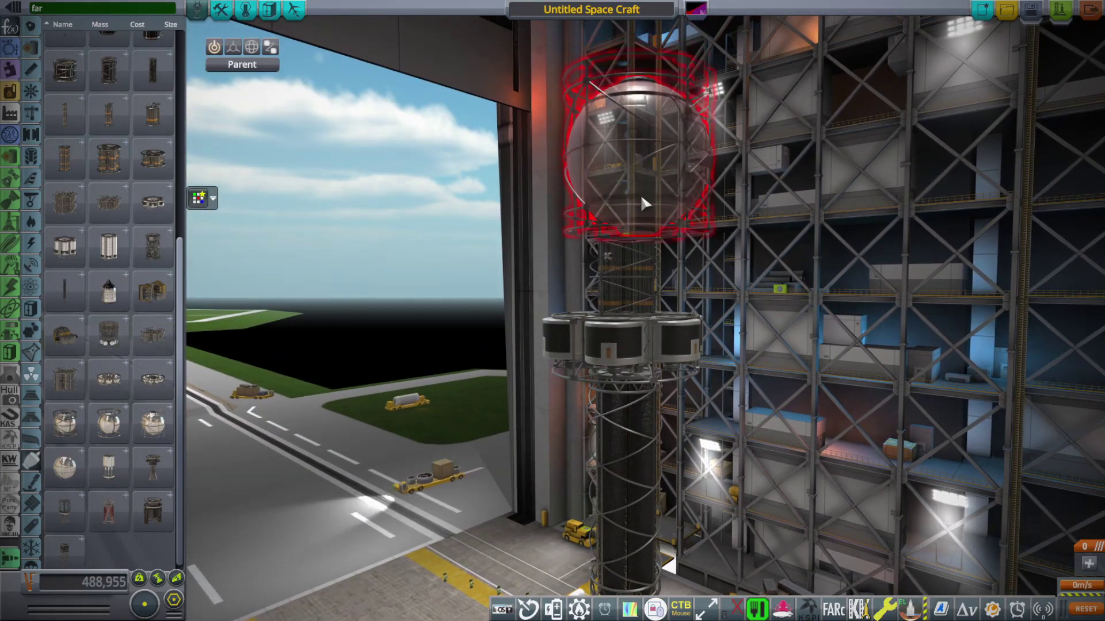
pyautogui.click(637, 213)
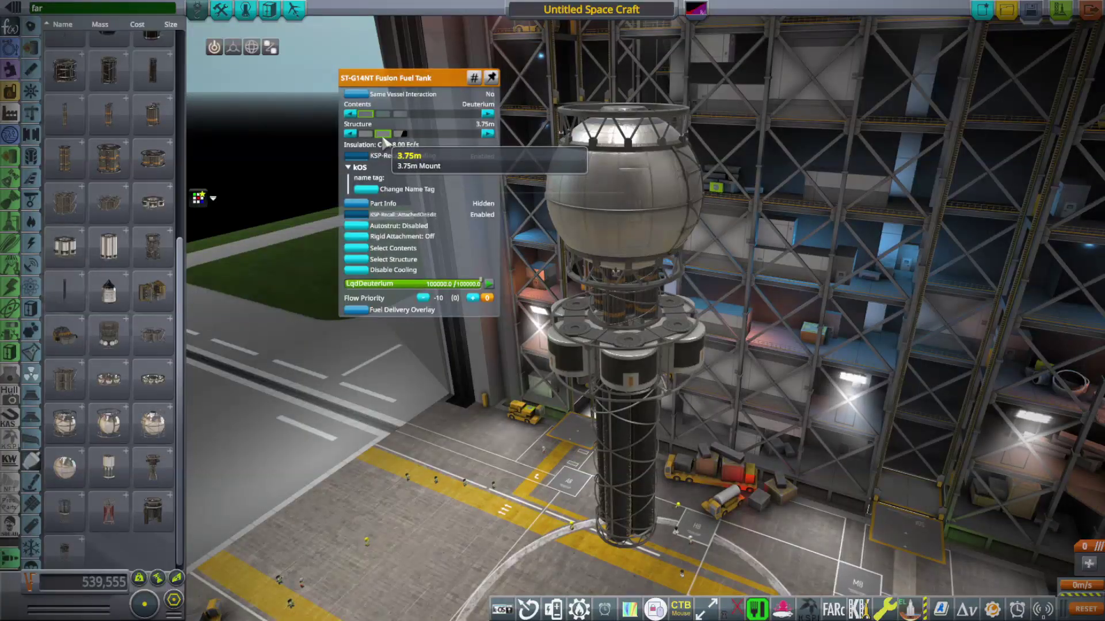
# Switch the fusion fuel tank's structure through Compact and 3.75m to 5.0m and inspect each variant
pyautogui.click(400, 134)
pyautogui.moveTo(401, 139); pyautogui.dragTo(473, 162)
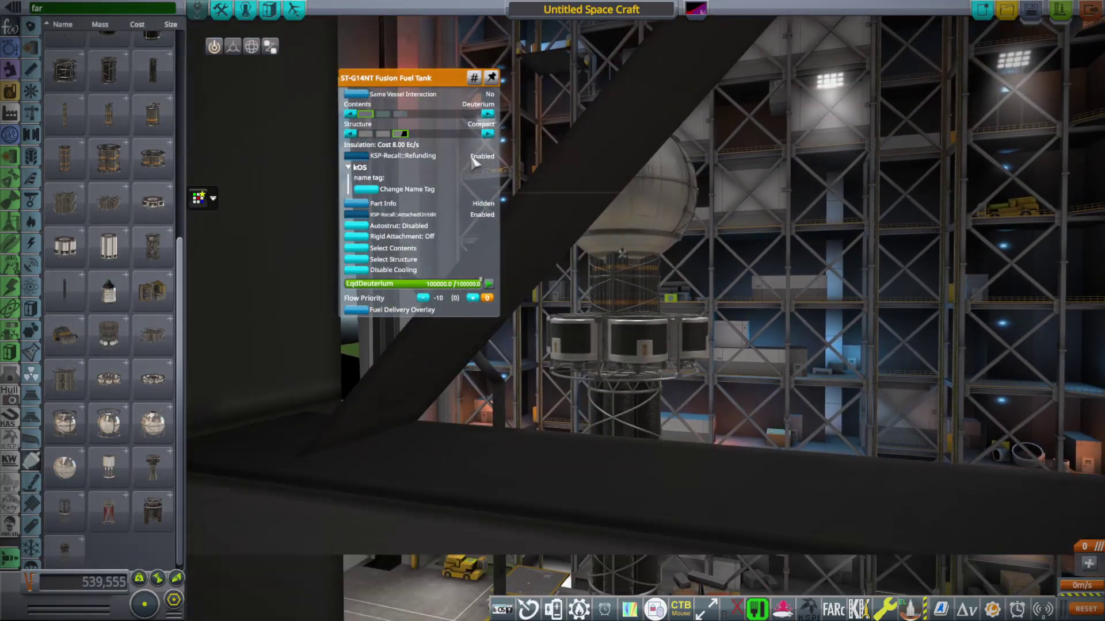
pyautogui.click(382, 134)
pyautogui.click(366, 134)
pyautogui.moveTo(366, 137); pyautogui.dragTo(857, 218)
# Try a smaller spherical fusion tank on top of the large one, and delete both spherical tanks
pyautogui.click(109, 424)
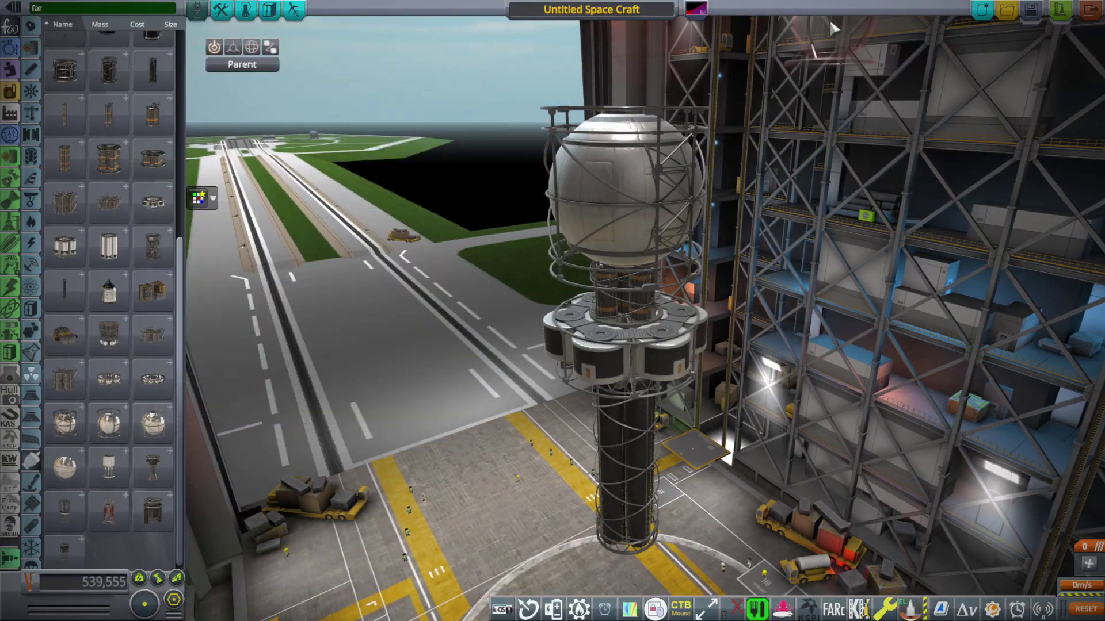
pyautogui.scroll(1, 733, 115)
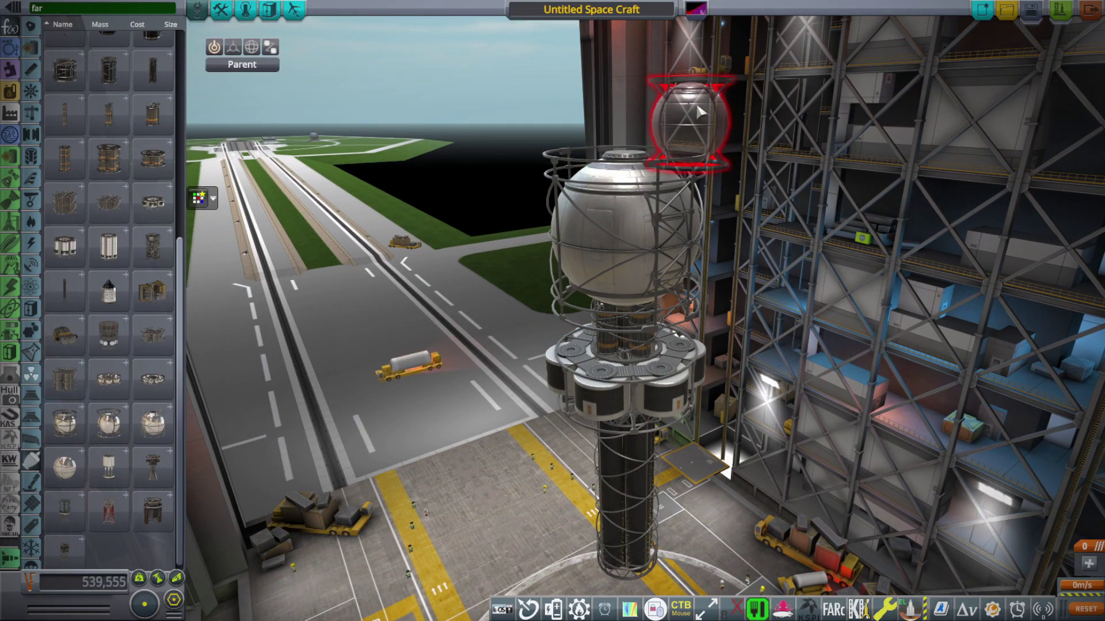
pyautogui.click(624, 136)
pyautogui.click(616, 202)
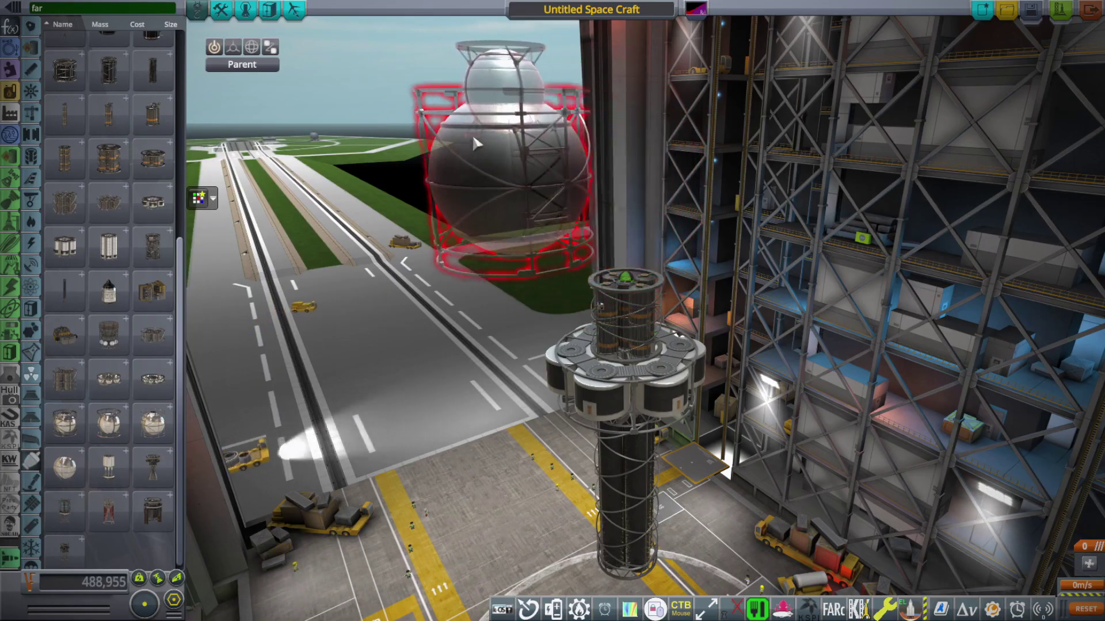
pyautogui.press('Delete')
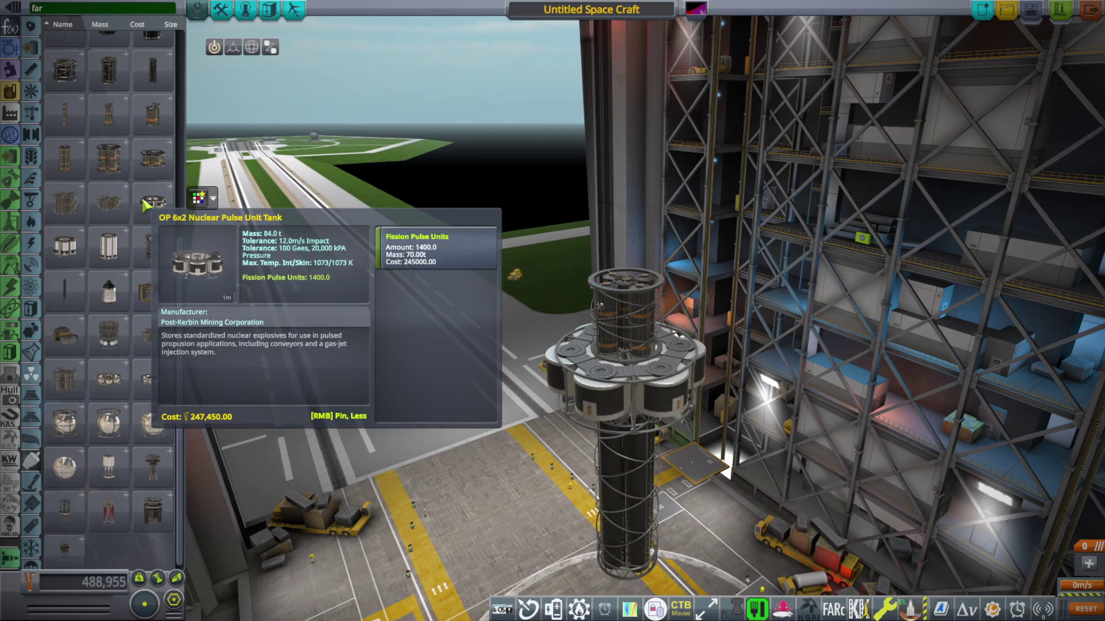
# Mount the OP 6x2 Nuclear Pulse Unit Tank on top of the stack and discard the extra long tank picked up
pyautogui.click(150, 204)
pyautogui.click(644, 256)
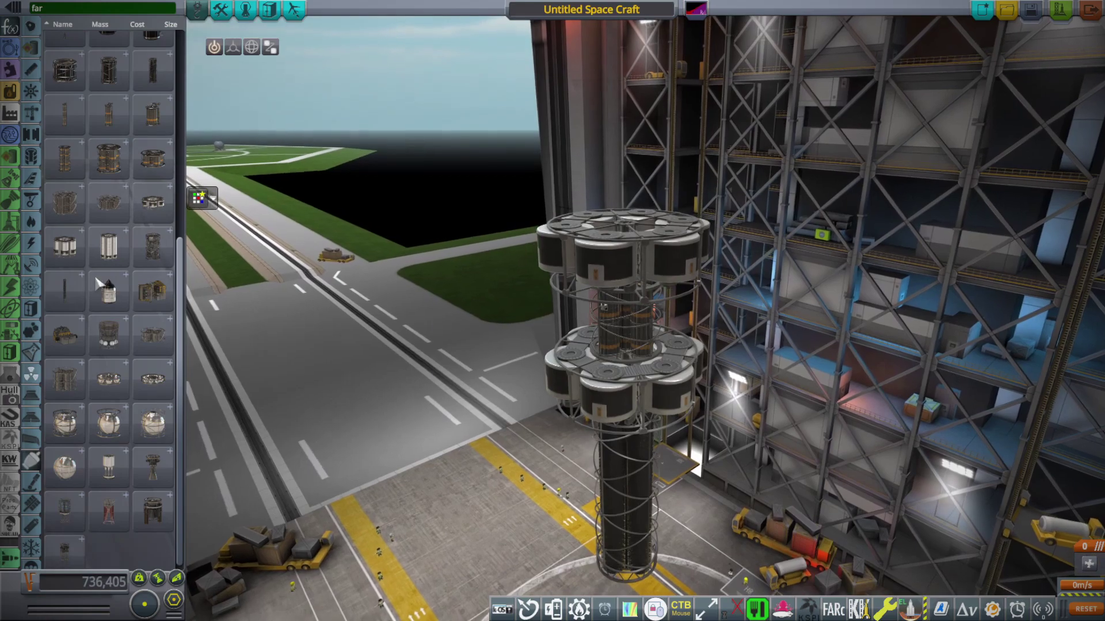
pyautogui.click(69, 290)
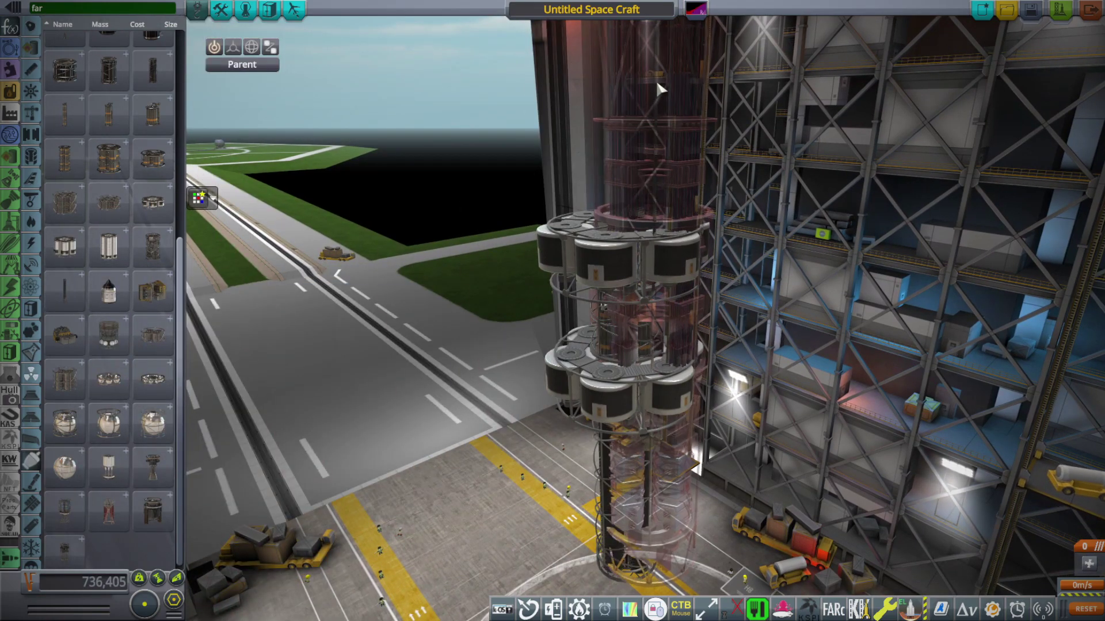
pyautogui.press('Delete')
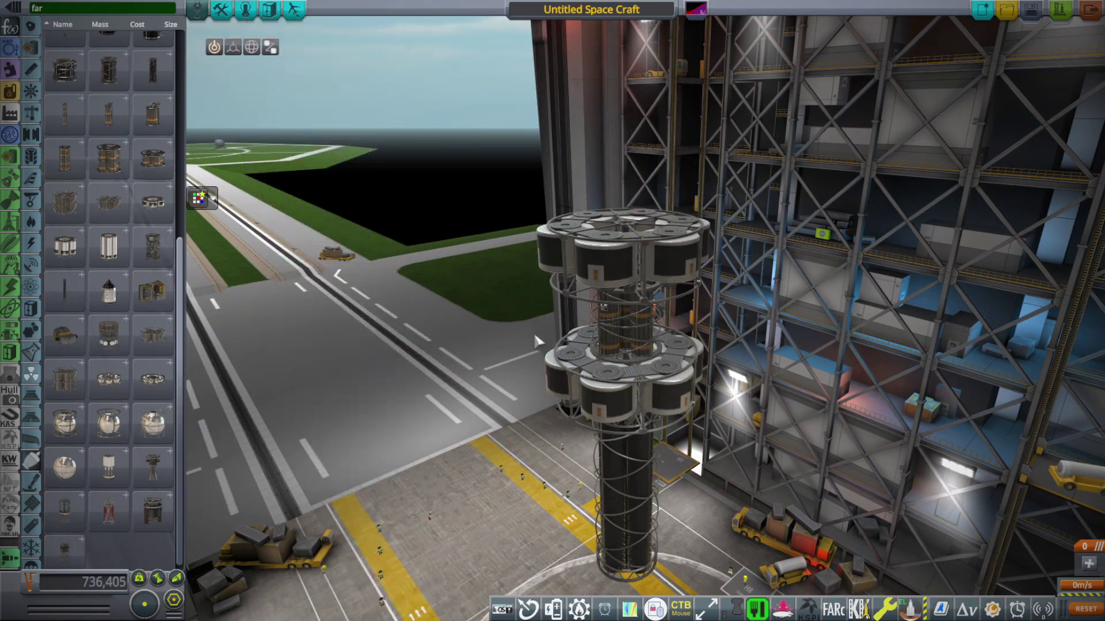
# Check the LFT-A40 Lithium Tank's part settings and inspect the stack from above and below
pyautogui.scroll(-1, 721, 303)
pyautogui.rightClick(645, 443)
pyautogui.scroll(-3, 788, 282)
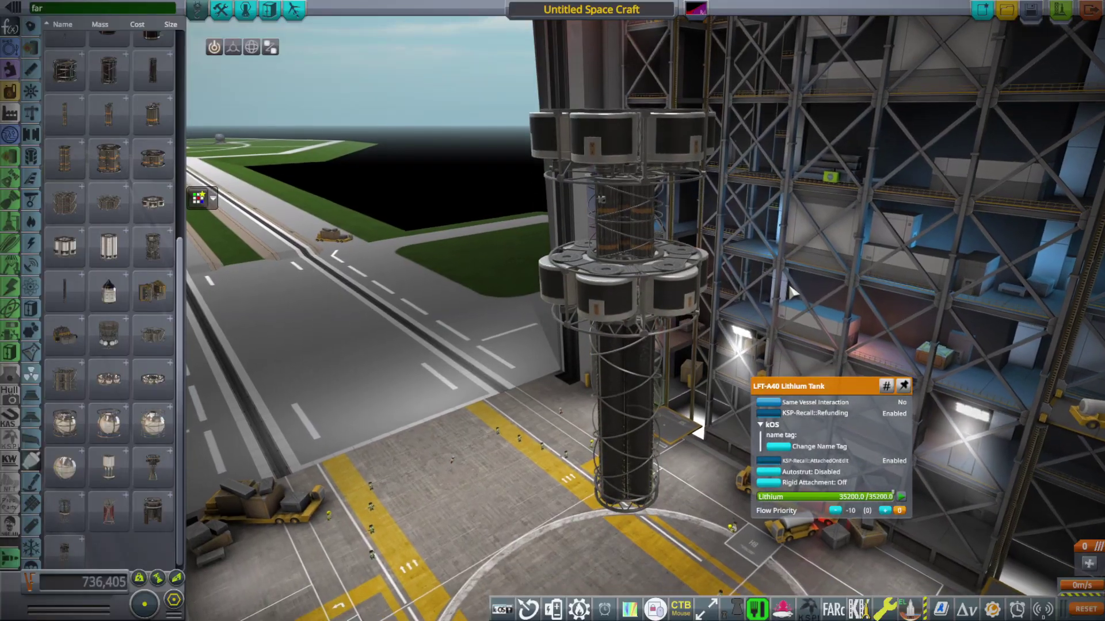
pyautogui.click(788, 282)
pyautogui.moveTo(805, 297); pyautogui.dragTo(772, 164)
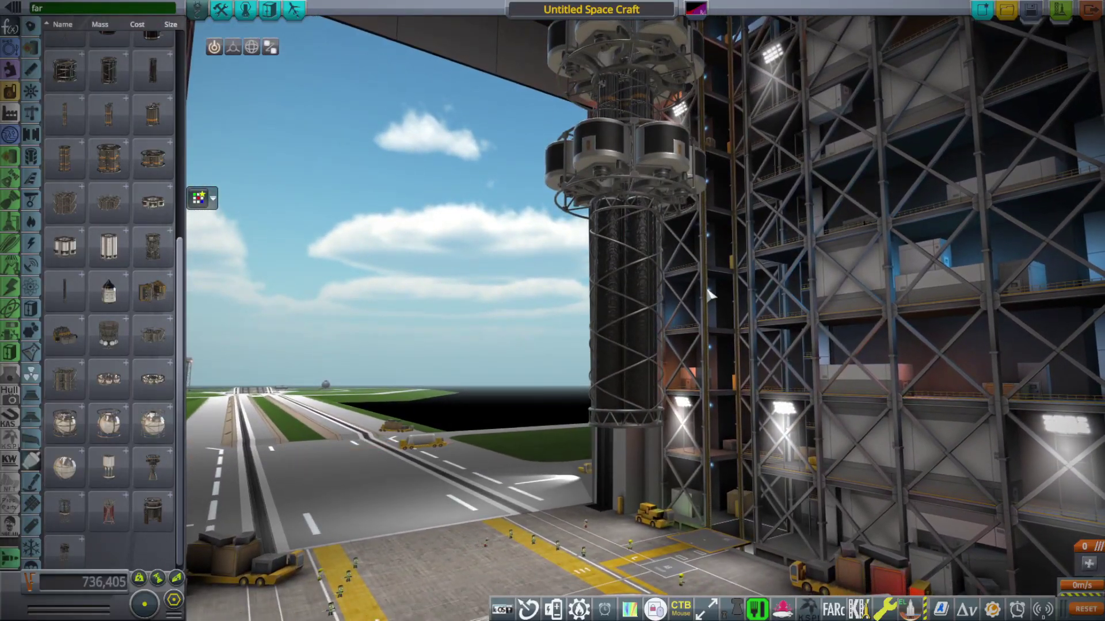
pyautogui.moveTo(708, 293); pyautogui.dragTo(601, 316)
pyautogui.scroll(-1, 602, 312)
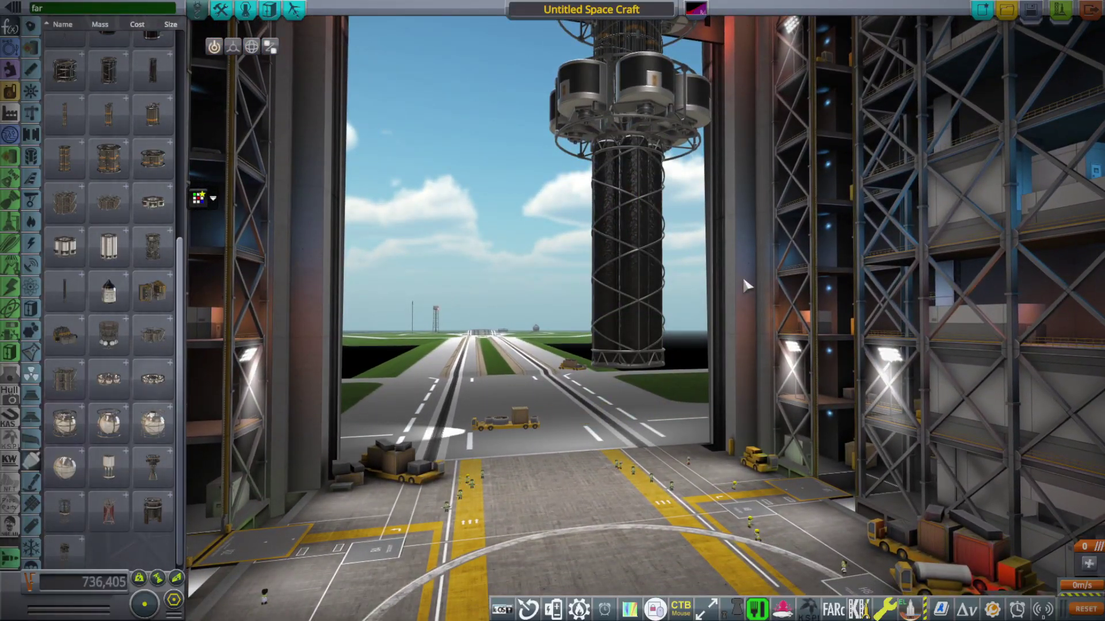
pyautogui.scroll(1, 744, 281)
pyautogui.scroll(-3, 743, 277)
# Browse the filtered parts list for remaining parts and review the ARC-μ Electrothermal RCS description
pyautogui.scroll(5, 113, 240)
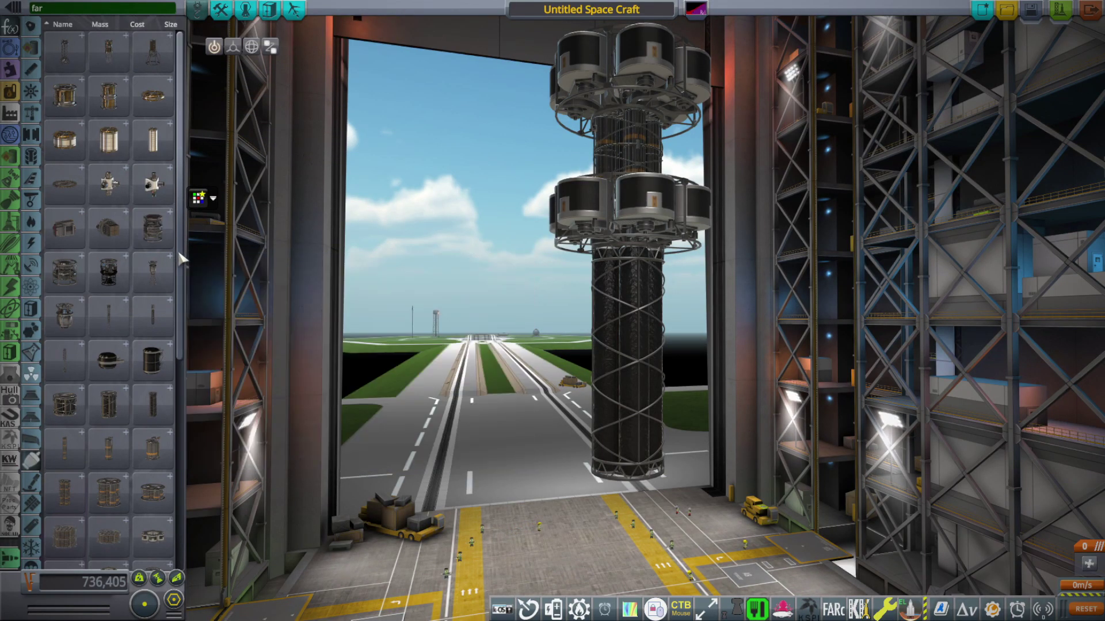
pyautogui.scroll(-2, 176, 309)
pyautogui.moveTo(161, 285)
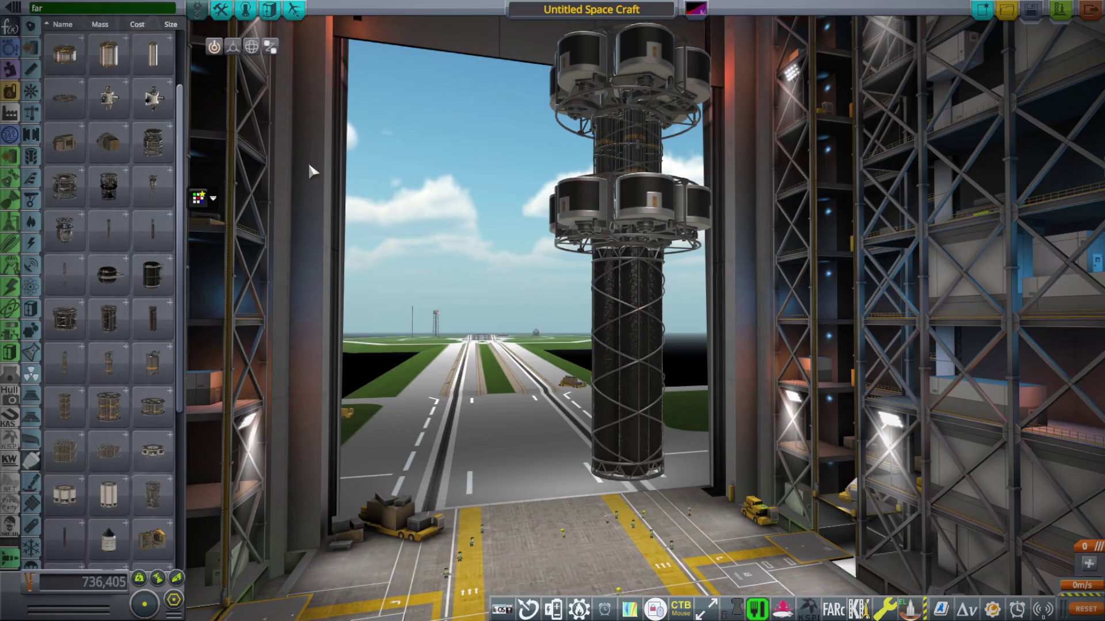
pyautogui.moveTo(312, 224); pyautogui.dragTo(312, 259)
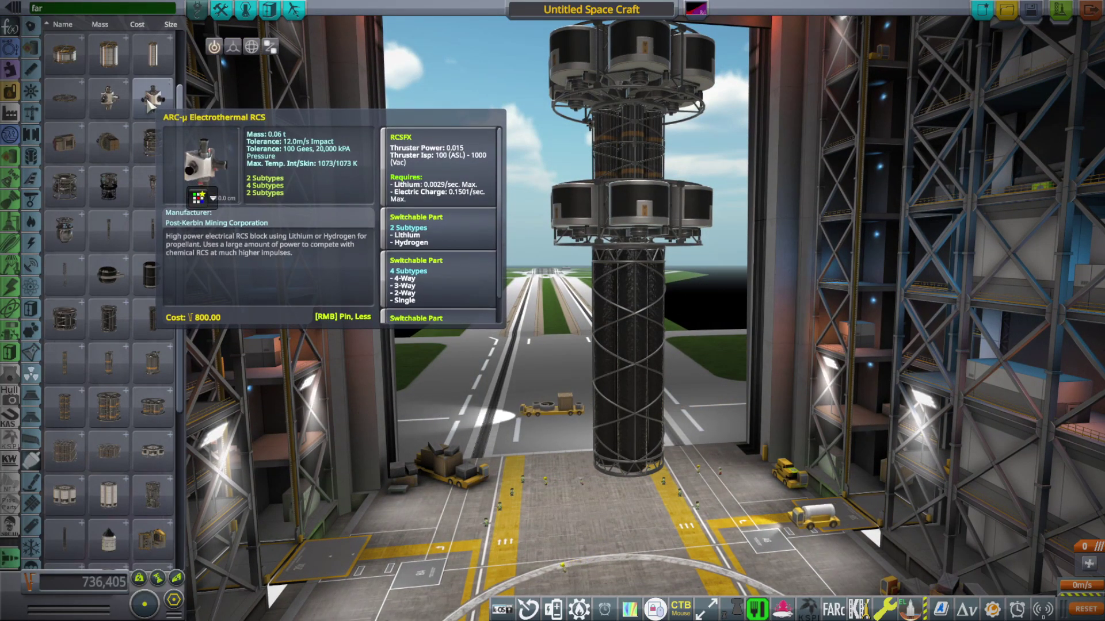
pyautogui.scroll(-3, 157, 327)
pyautogui.moveTo(160, 332)
pyautogui.scroll(-2, 157, 326)
pyautogui.moveTo(339, 322); pyautogui.dragTo(180, 326)
pyautogui.scroll(1, 181, 314)
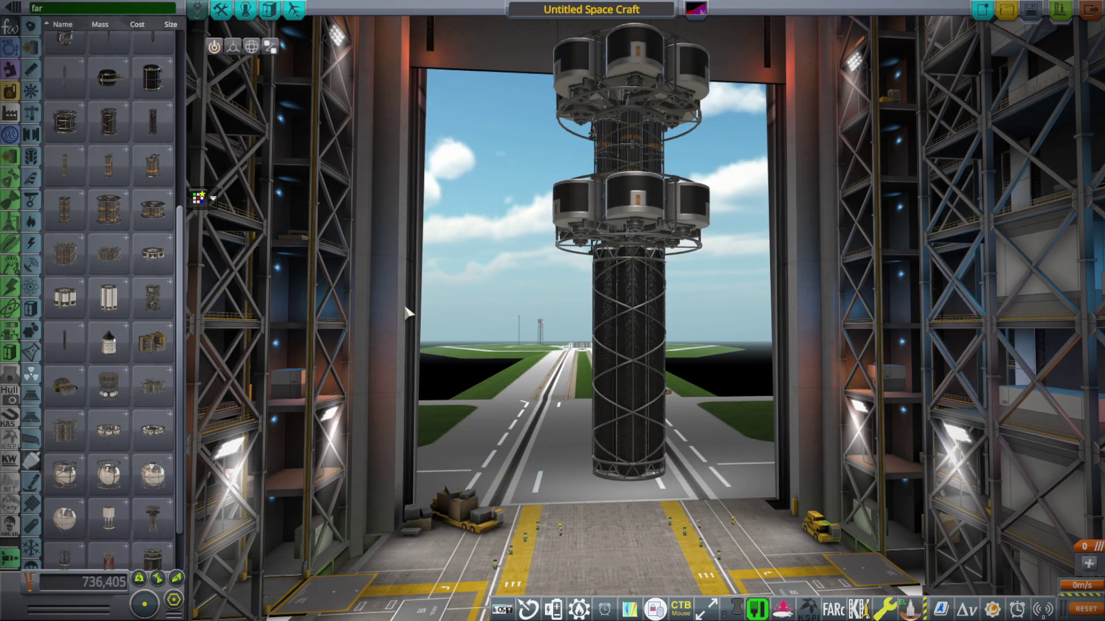
pyautogui.moveTo(406, 313); pyautogui.dragTo(402, 227)
pyautogui.scroll(2, 402, 226)
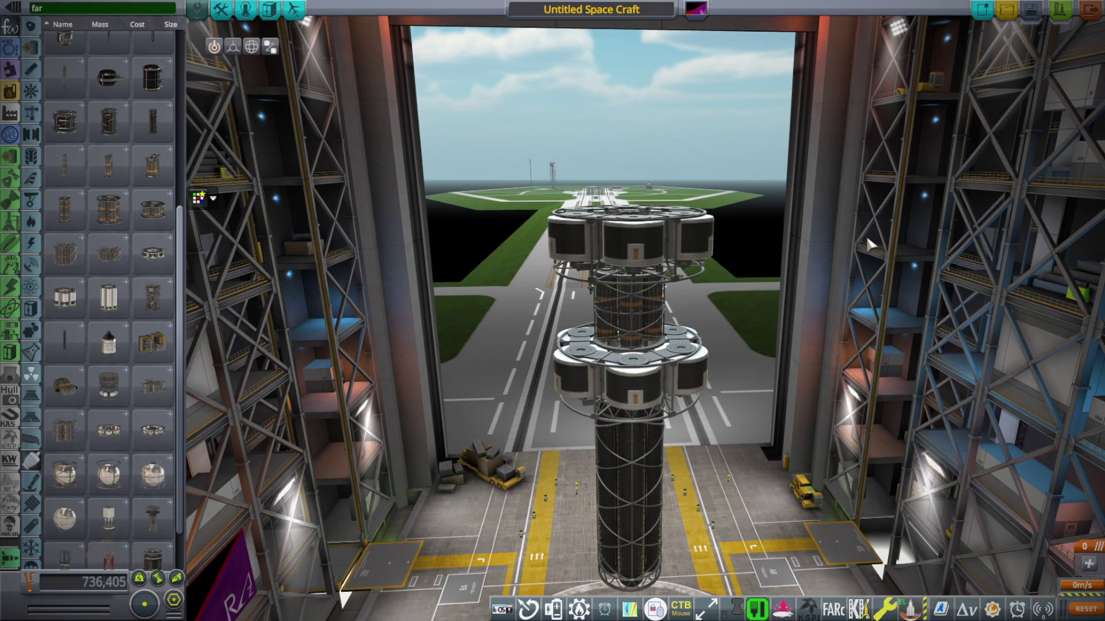
pyautogui.scroll(-5, 874, 228)
pyautogui.scroll(5, 874, 222)
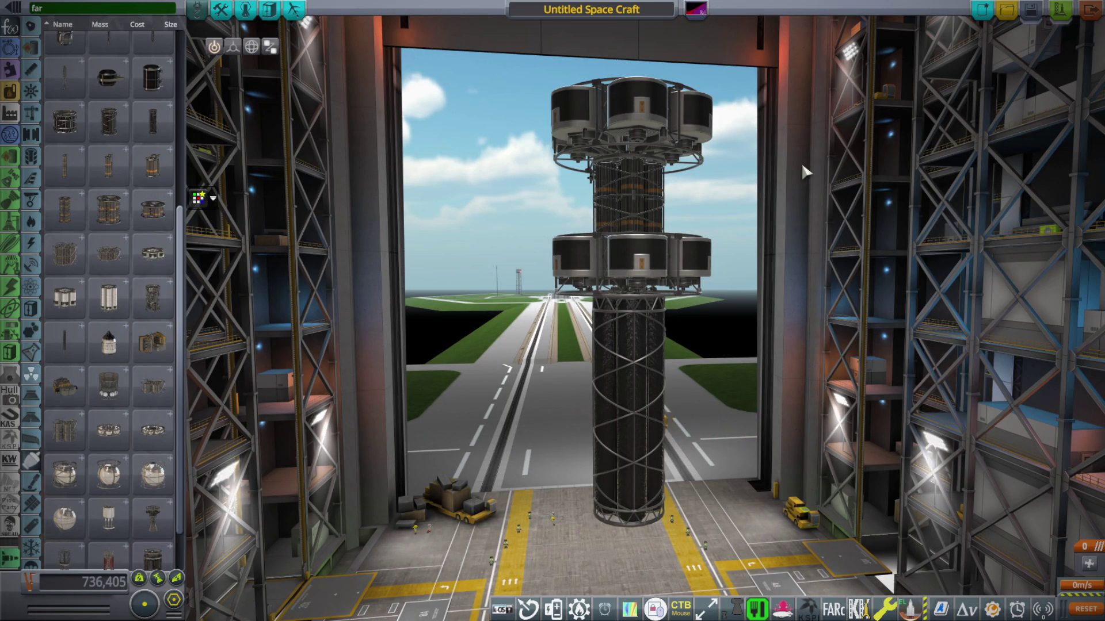
pyautogui.scroll(3, 829, 157)
pyautogui.moveTo(812, 130); pyautogui.dragTo(791, 161)
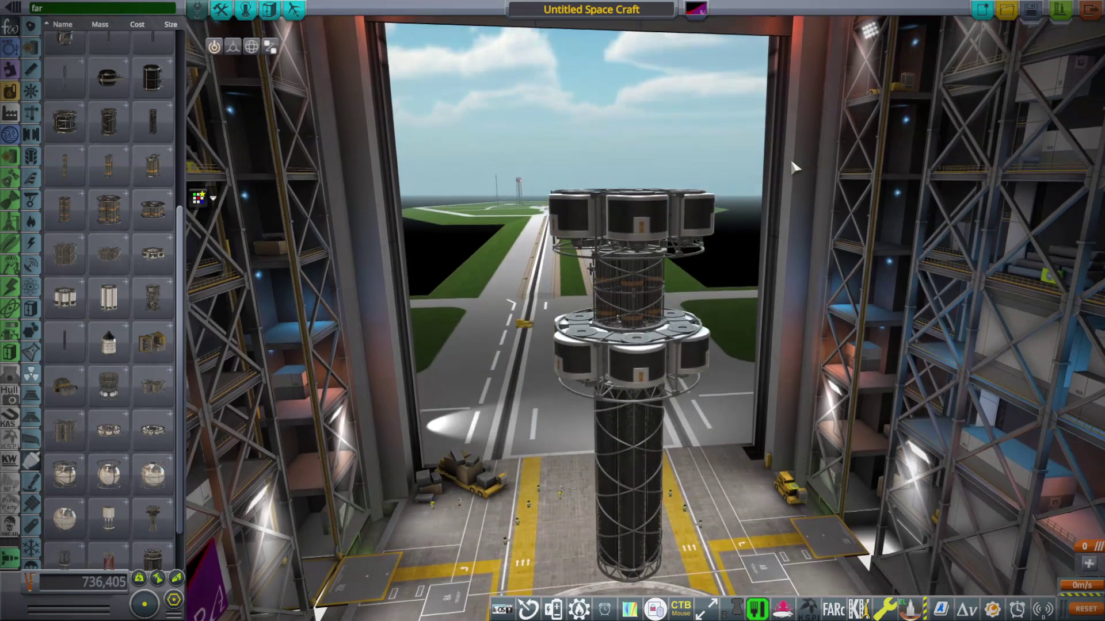
pyautogui.scroll(3, 793, 167)
pyautogui.scroll(3, 793, 168)
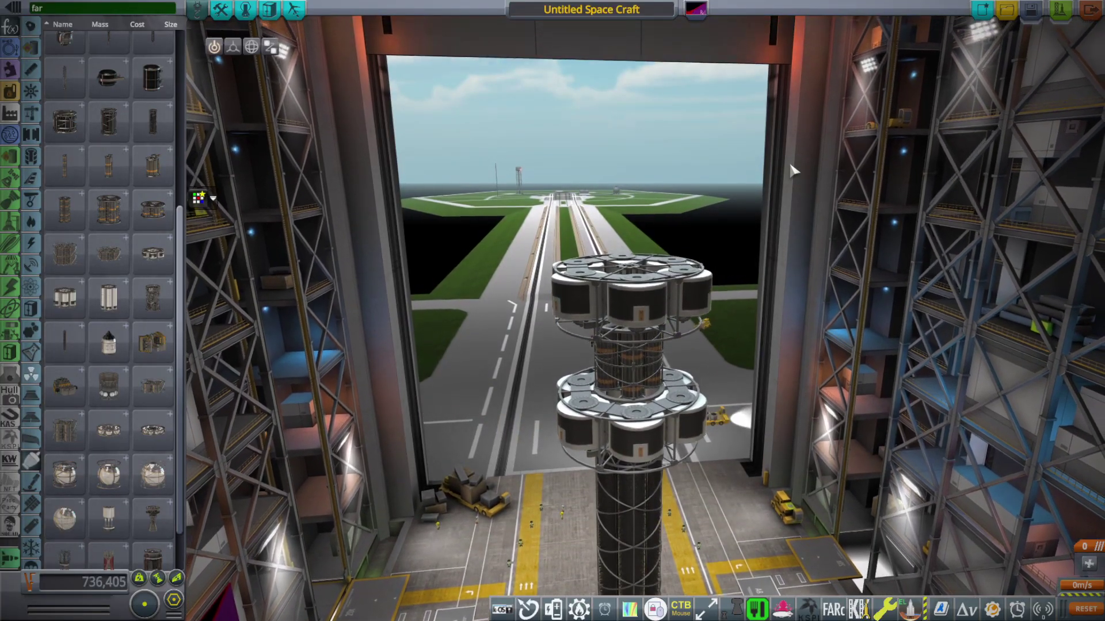
pyautogui.scroll(2, 790, 165)
pyautogui.moveTo(788, 178); pyautogui.dragTo(815, 171)
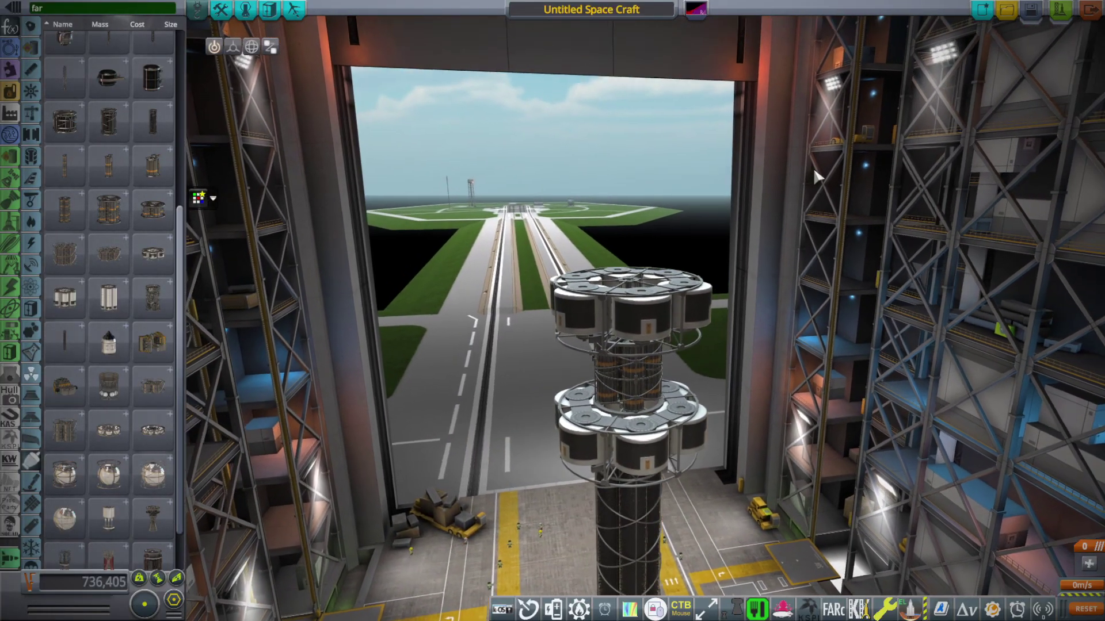
pyautogui.scroll(-5, 813, 167)
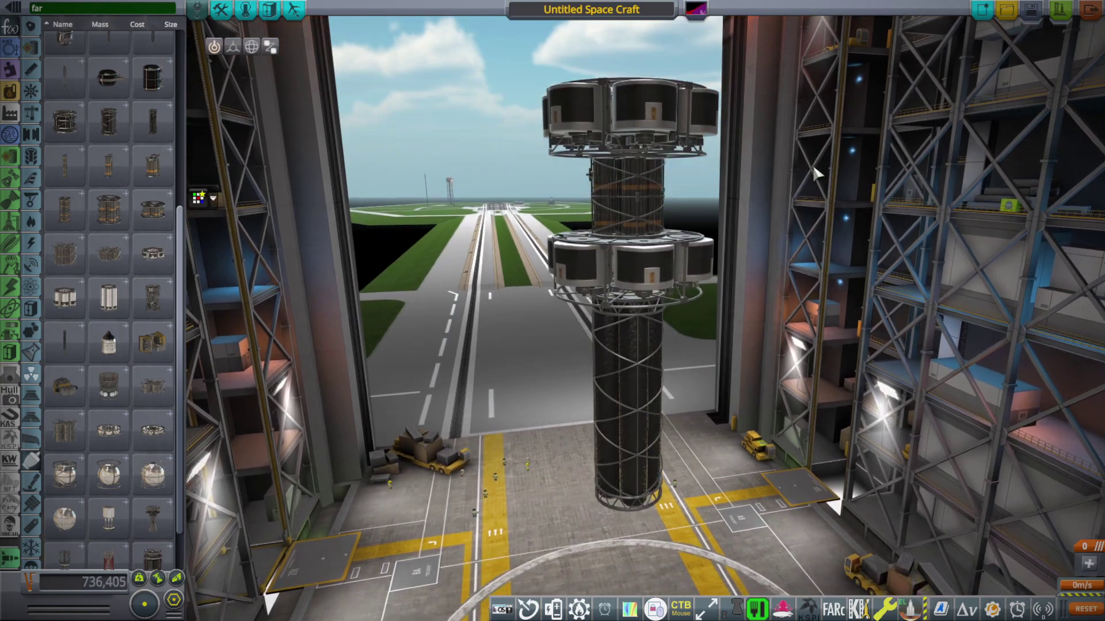
pyautogui.scroll(3, 814, 171)
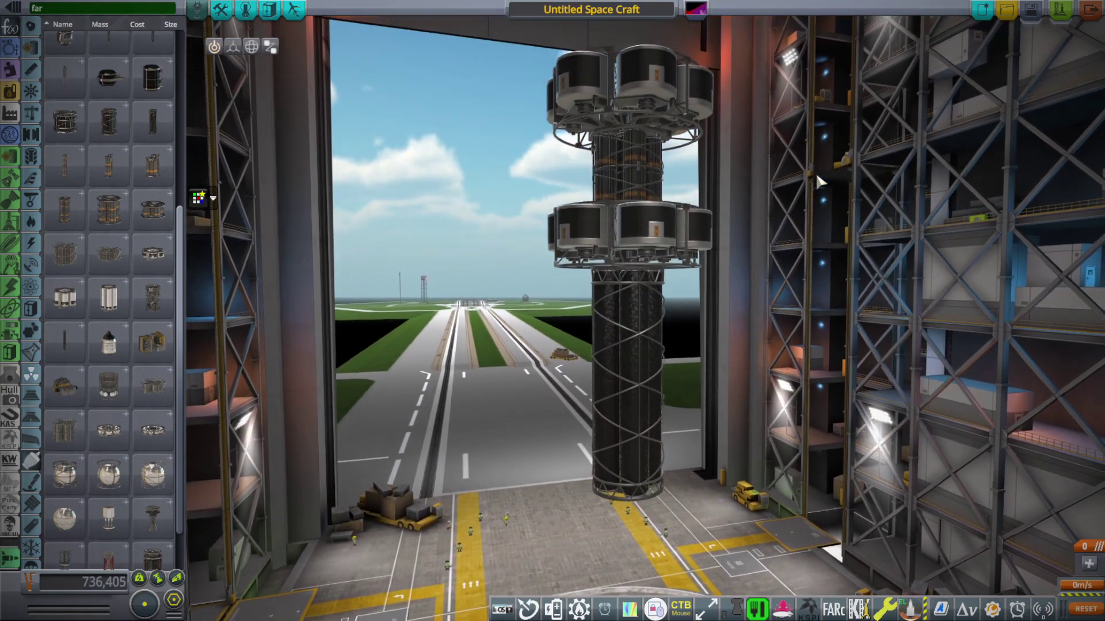
pyautogui.scroll(2, 816, 172)
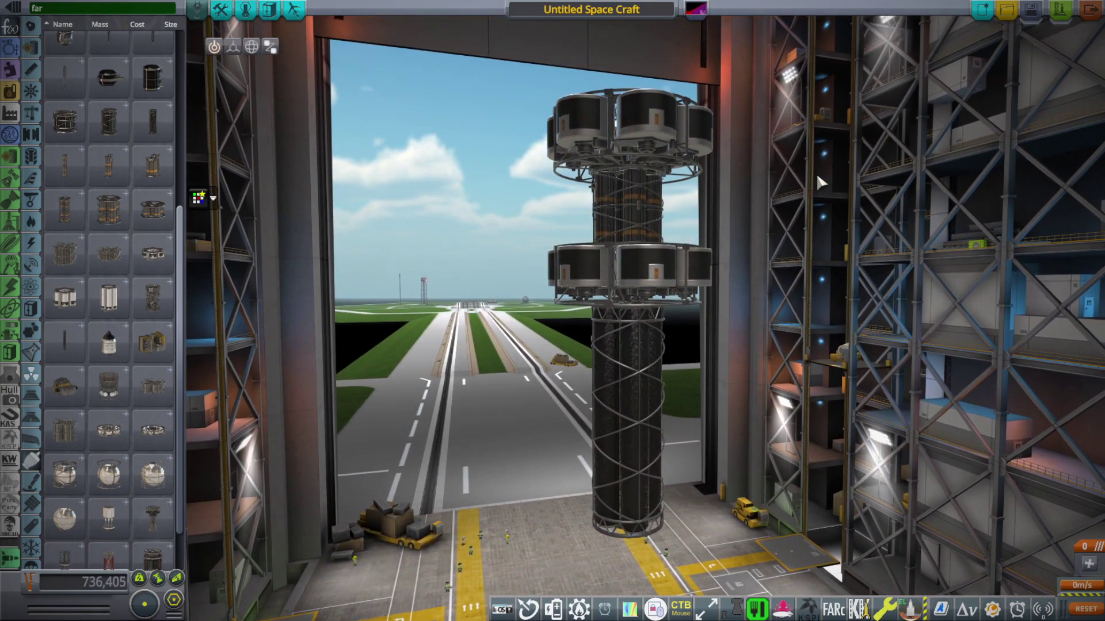